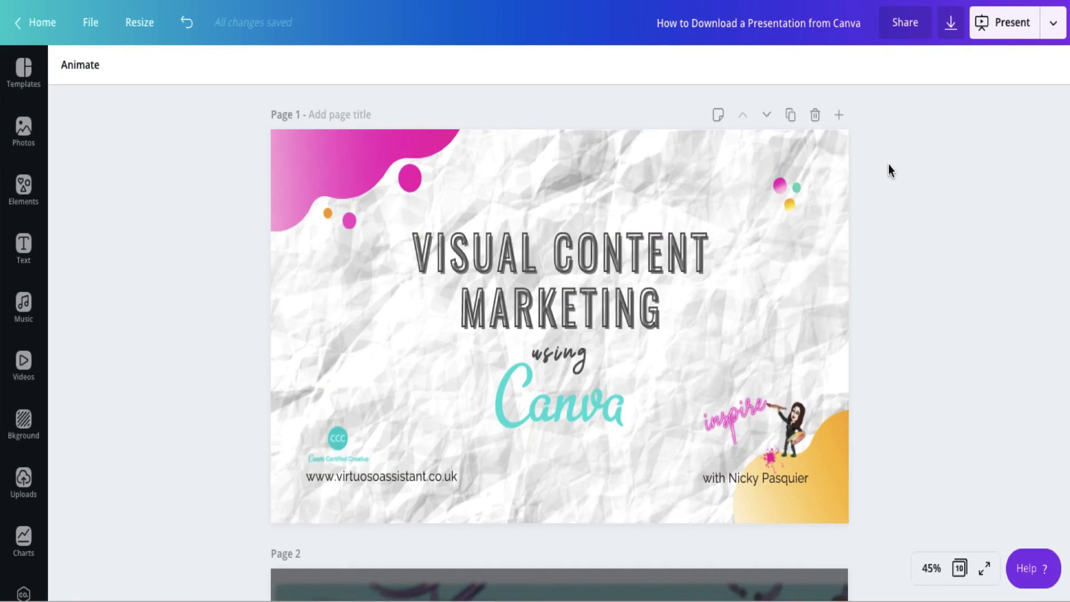
# Step: Choose a Microsoft PowerPoint download and set its pages to All pages
pyautogui.click(1052, 23)
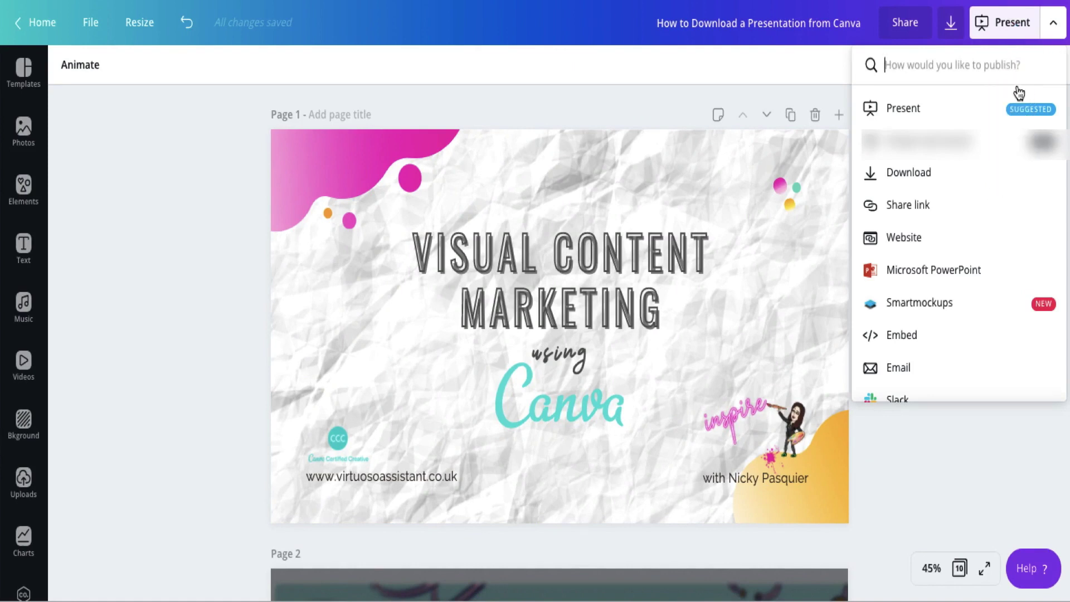
pyautogui.click(947, 273)
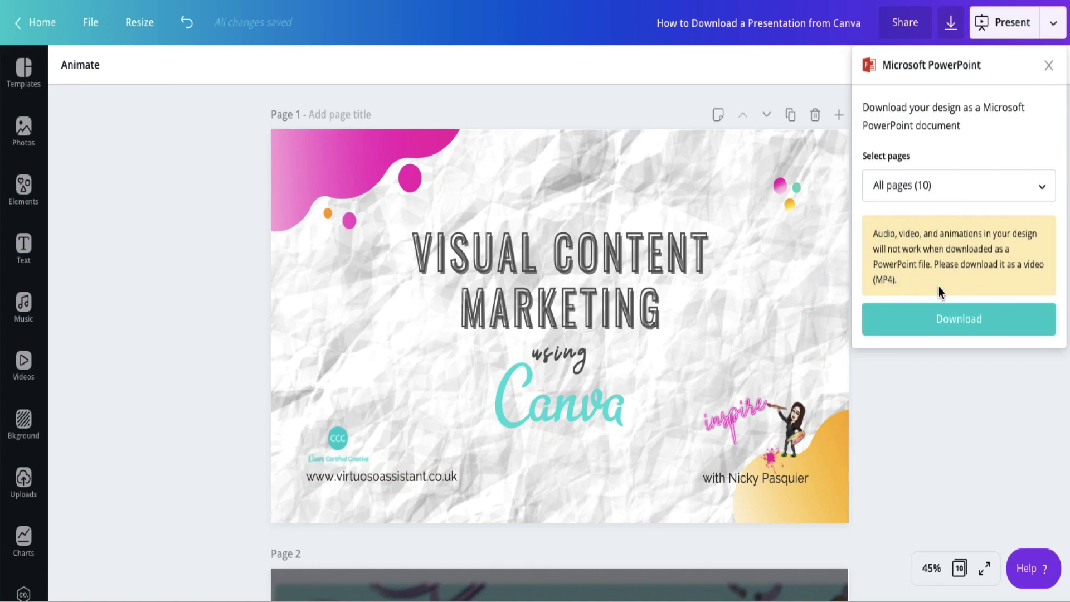
pyautogui.click(934, 198)
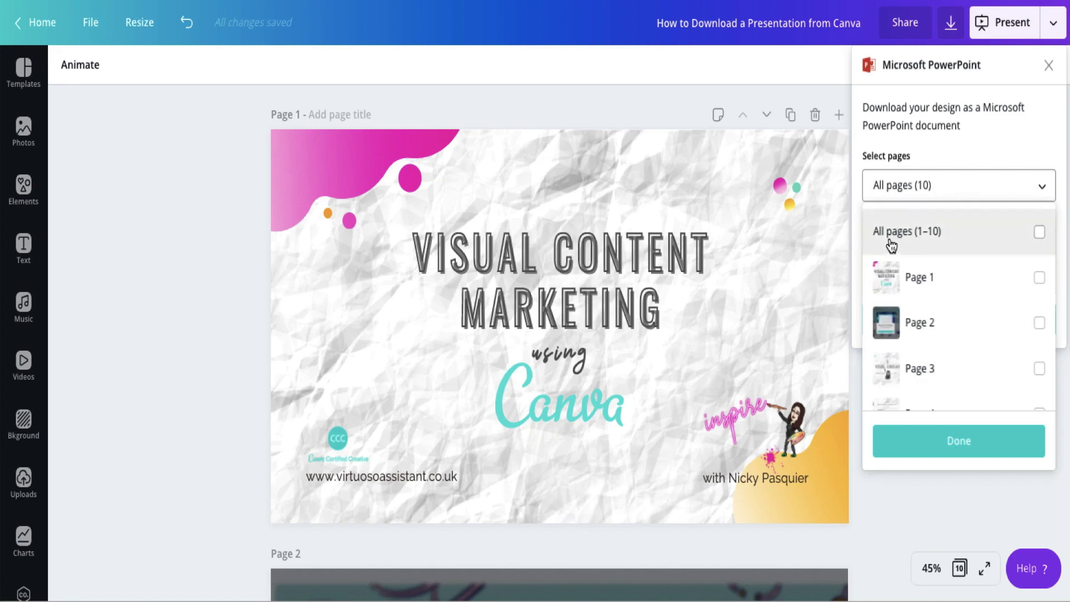
pyautogui.click(1039, 233)
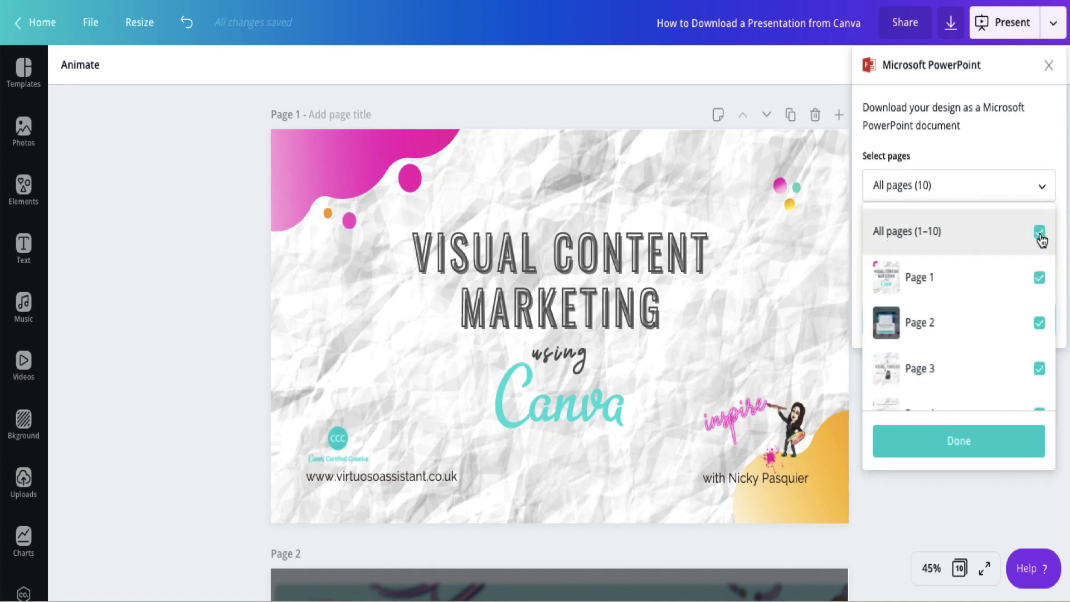
pyautogui.scroll(-3, 999, 292)
pyautogui.scroll(-2, 999, 294)
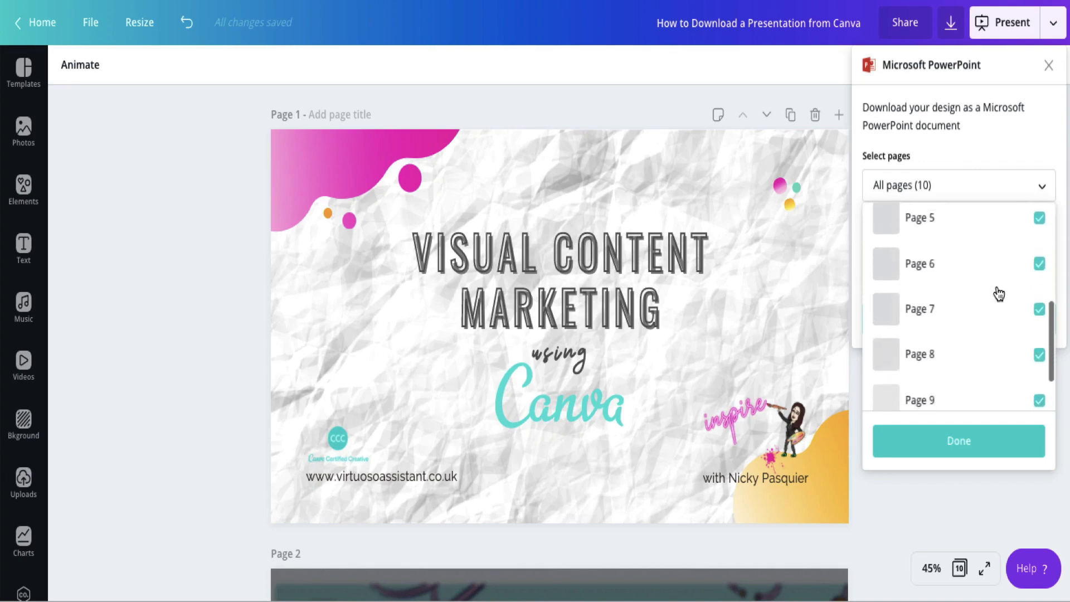
pyautogui.scroll(5, 998, 293)
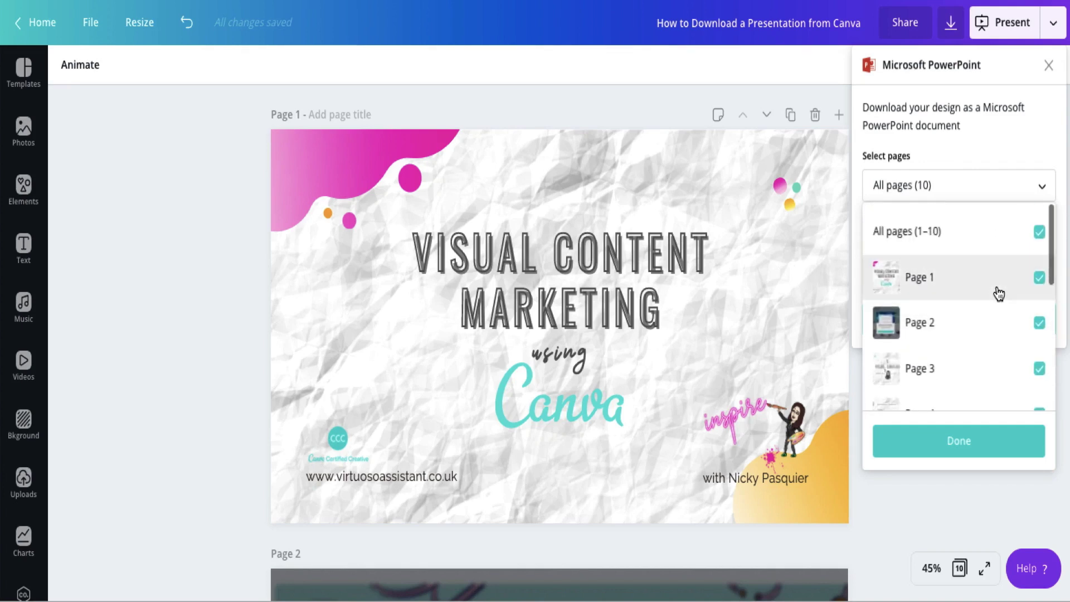
# Step: Try a partial selection of pages 1, 2, 3, 6, 9 and 10, then reselect all 10 and confirm
pyautogui.click(1041, 243)
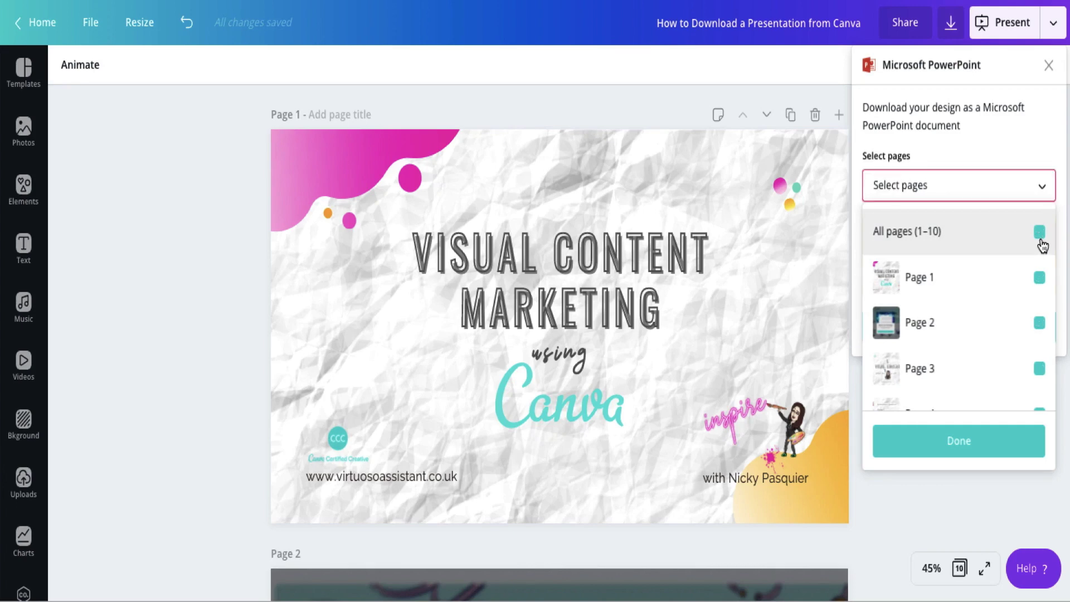
pyautogui.click(1039, 278)
pyautogui.click(1039, 322)
pyautogui.click(1039, 368)
pyautogui.scroll(-3, 1038, 372)
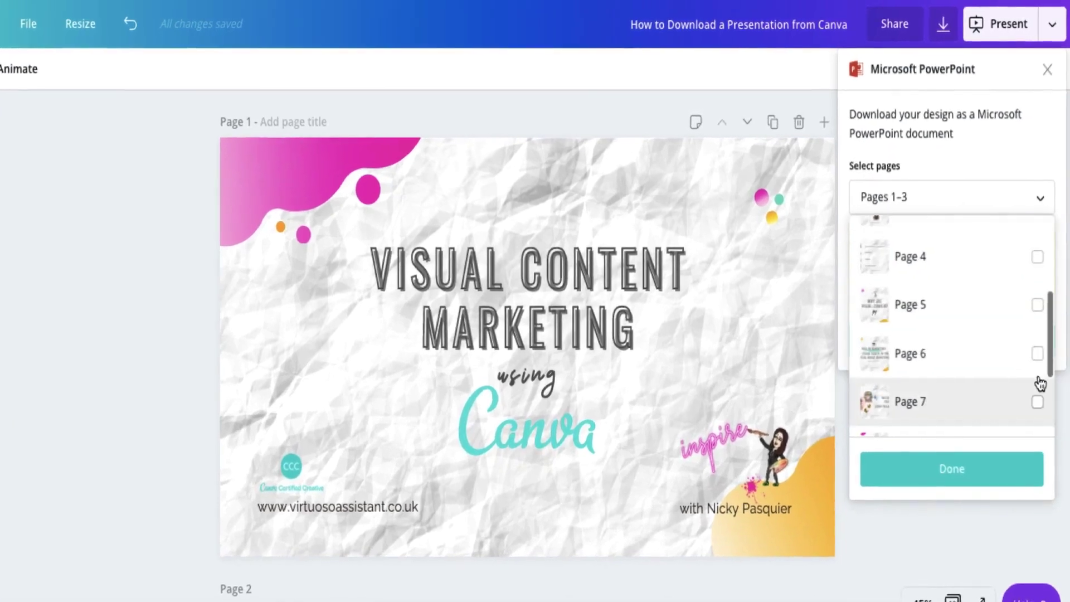
pyautogui.click(1037, 353)
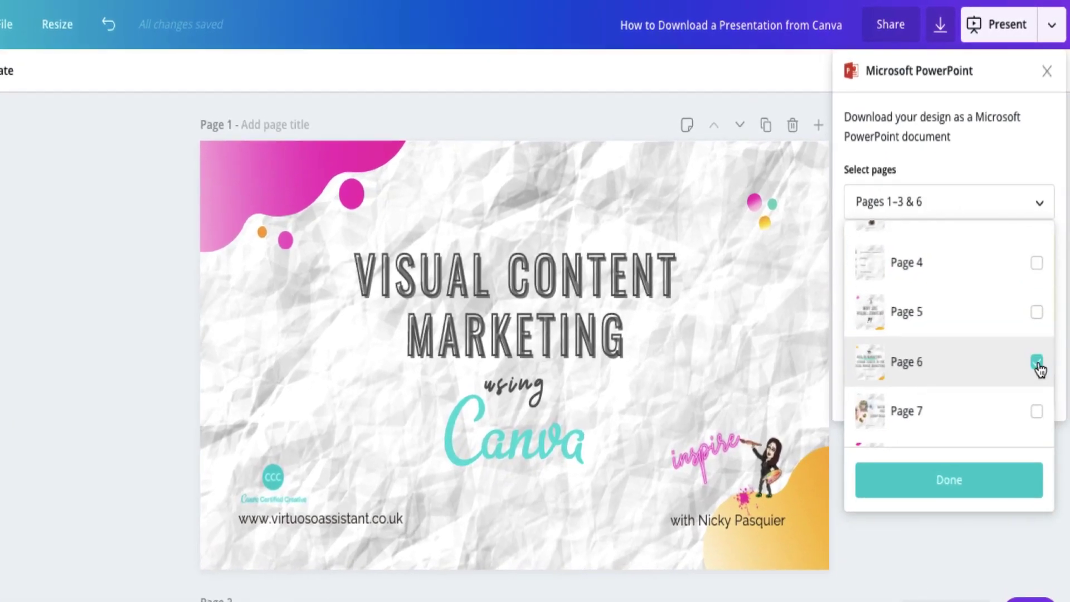
pyautogui.scroll(-3, 1038, 374)
pyautogui.click(1037, 377)
pyautogui.click(1037, 426)
pyautogui.scroll(5, 981, 335)
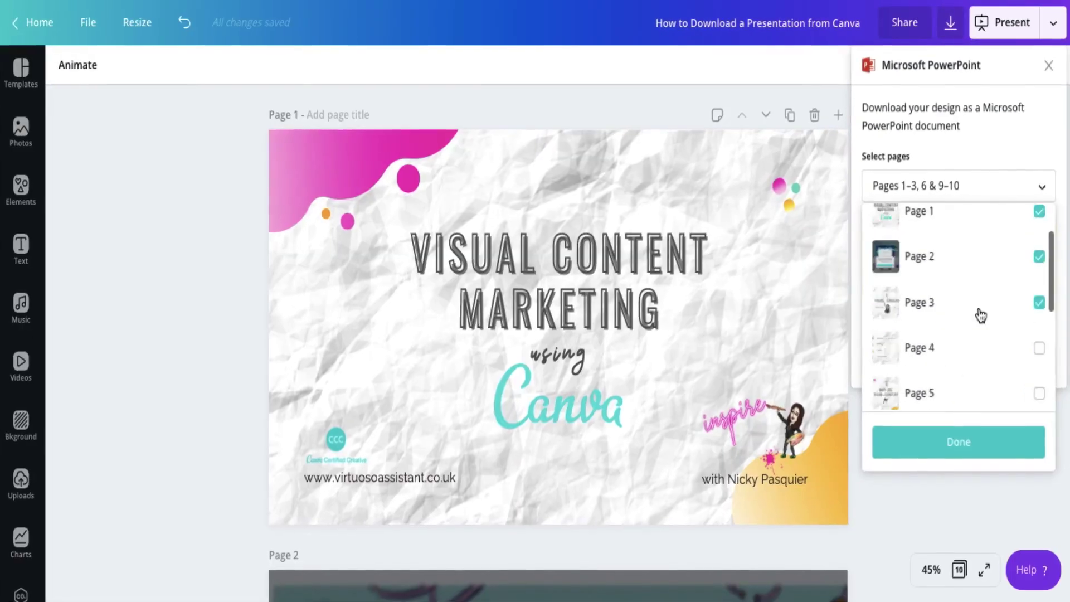
pyautogui.scroll(2, 981, 316)
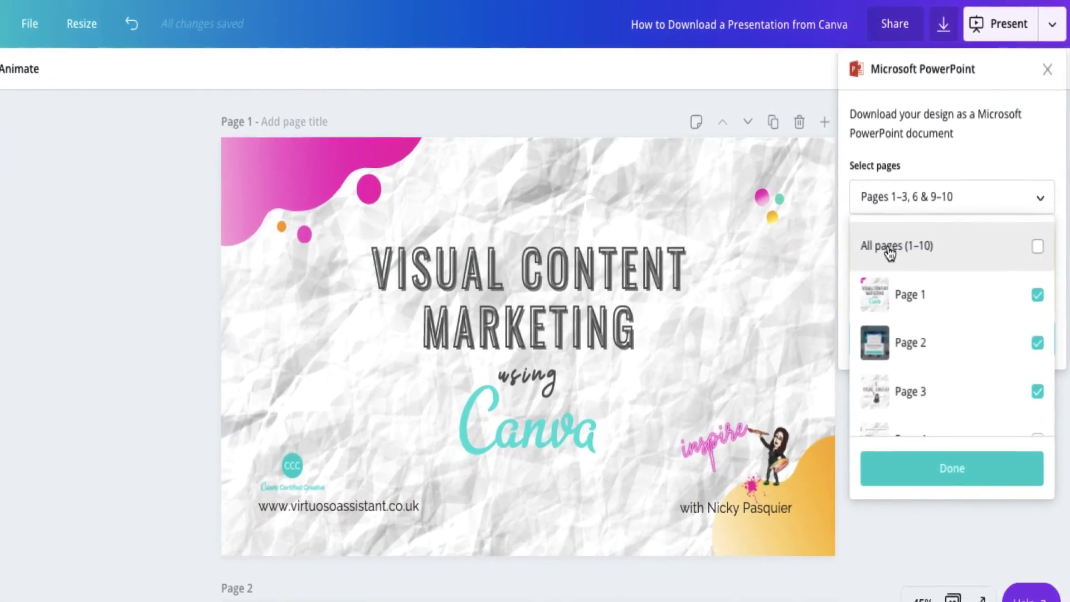
pyautogui.click(1037, 244)
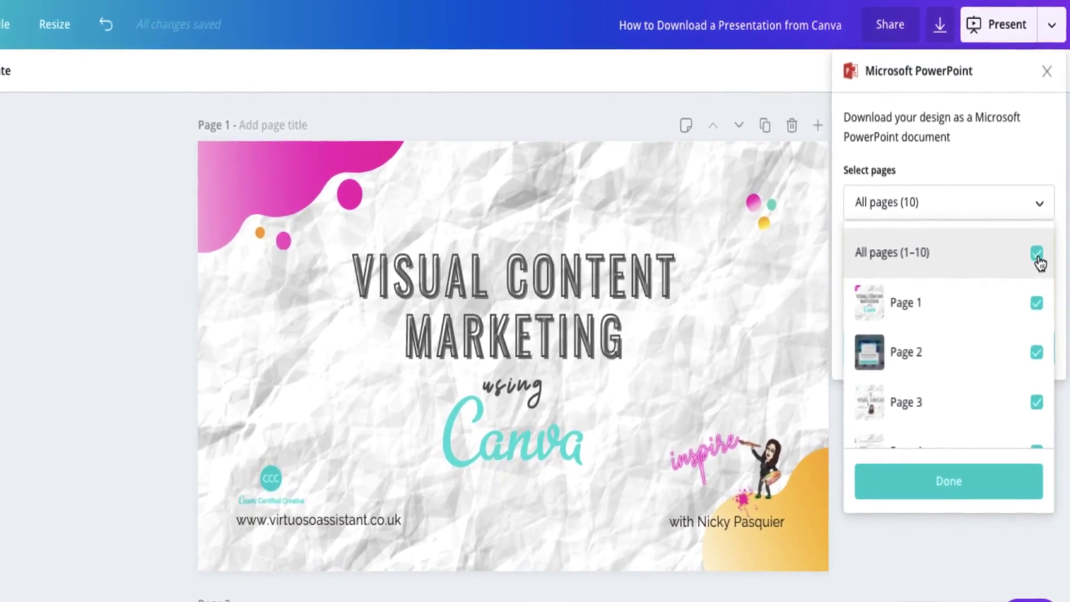
pyautogui.click(946, 492)
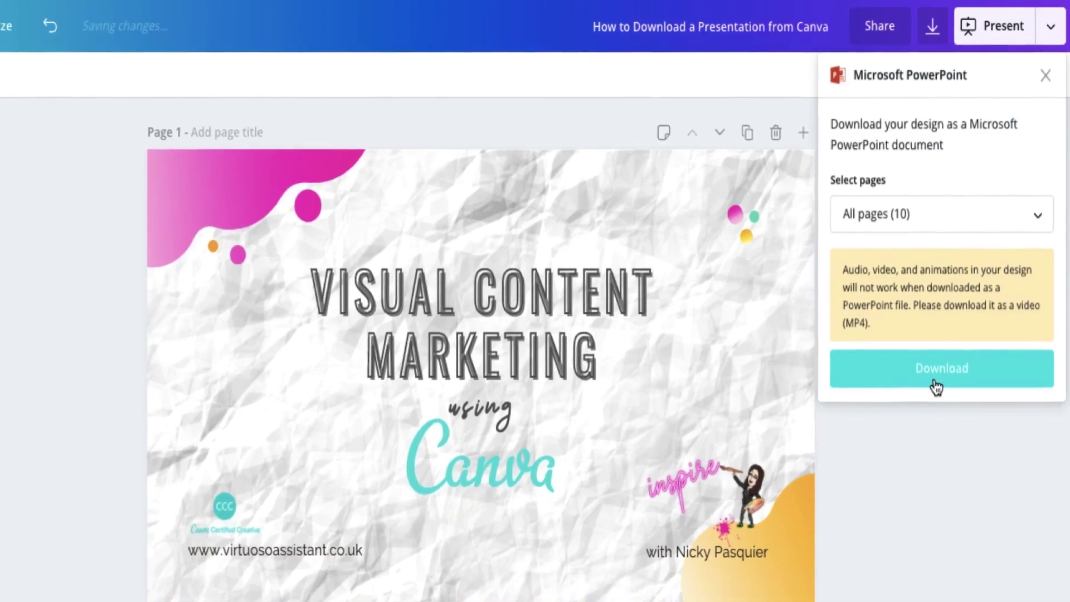
# Step: Download the PowerPoint file and open 'How to Download a Presentation from Canva.pptx' from Finder
pyautogui.click(937, 383)
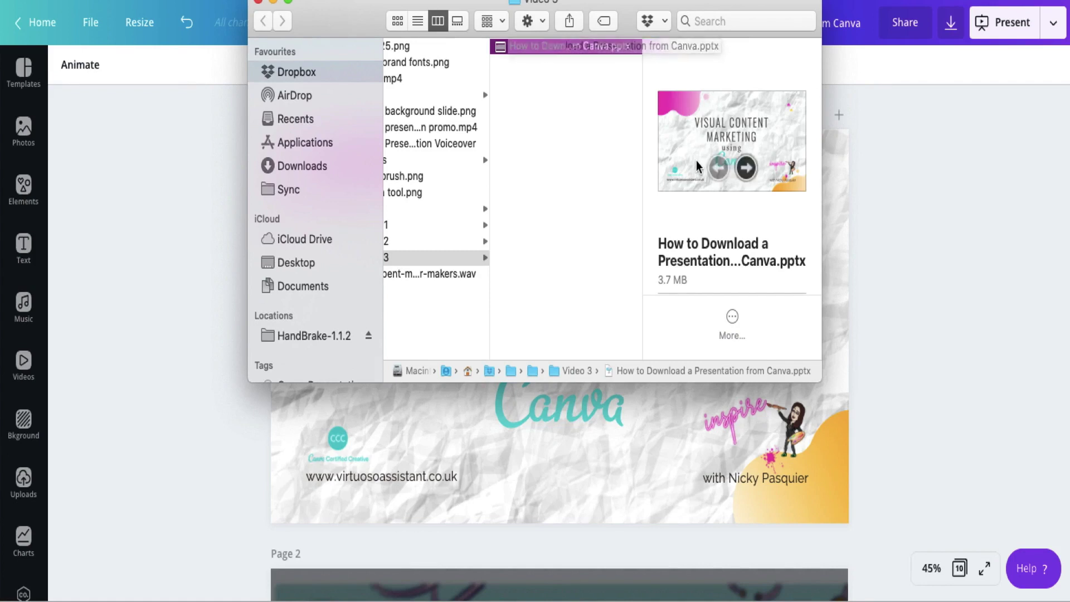
pyautogui.doubleClick(575, 49)
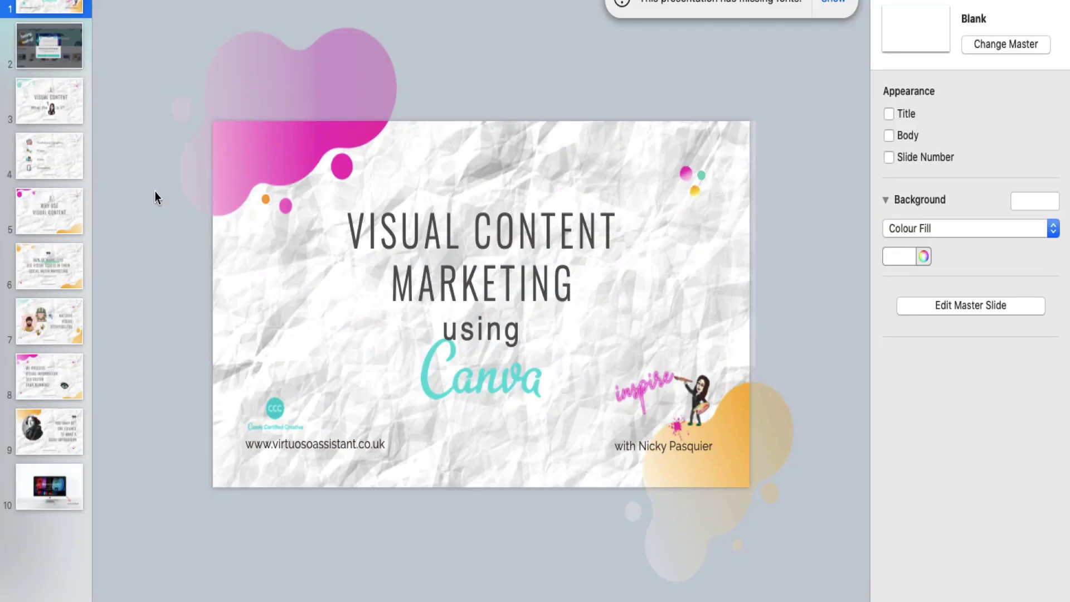
# Step: Review slides 2, 3 and 4 of the imported deck in Keynote
pyautogui.click(51, 49)
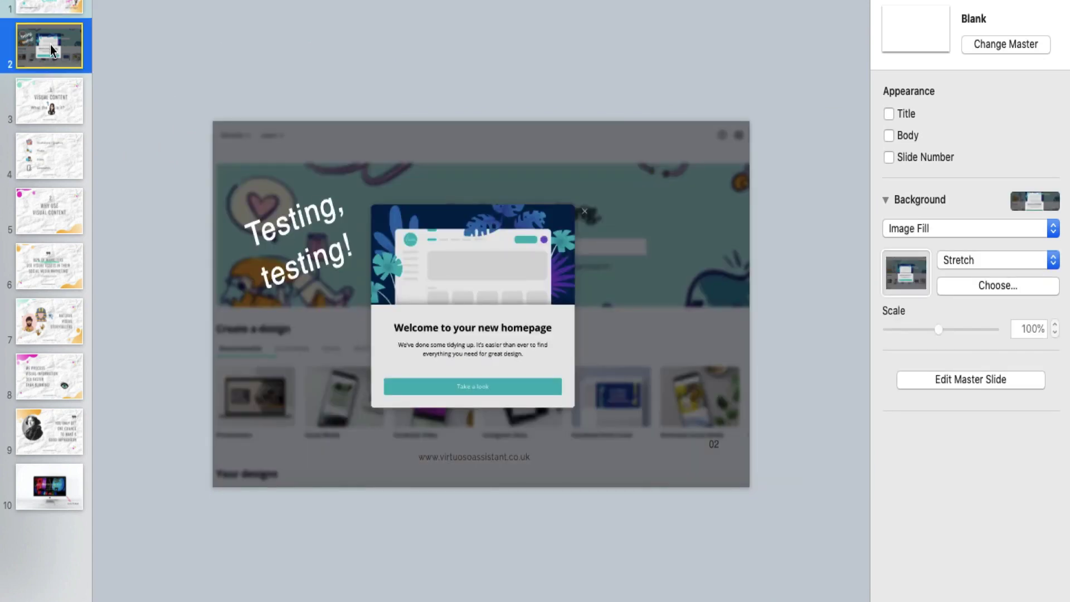
pyautogui.press('Down')
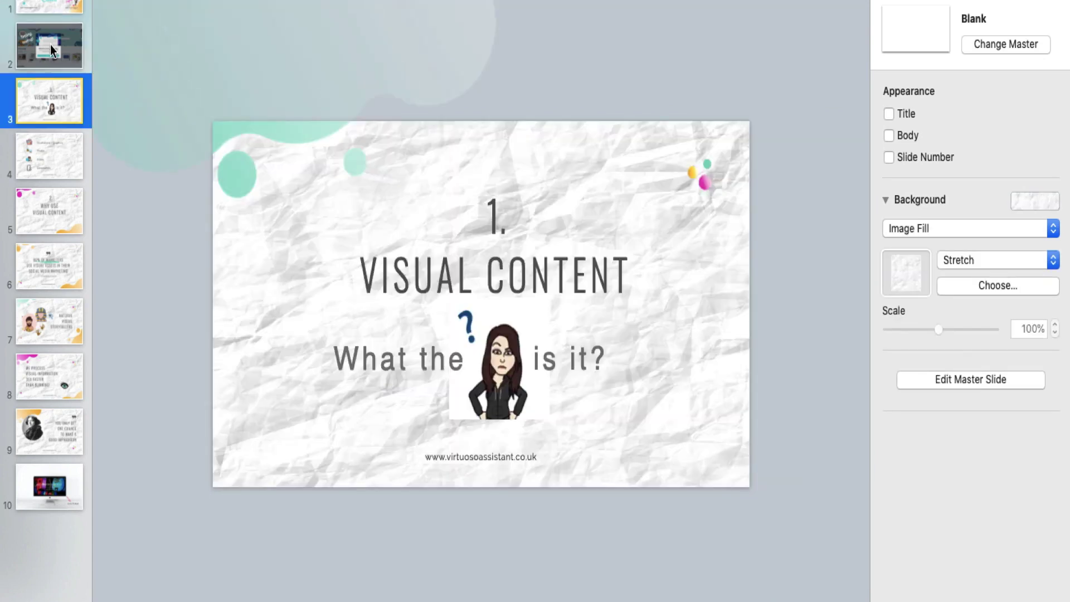
pyautogui.press('Down')
pyautogui.press('Down')
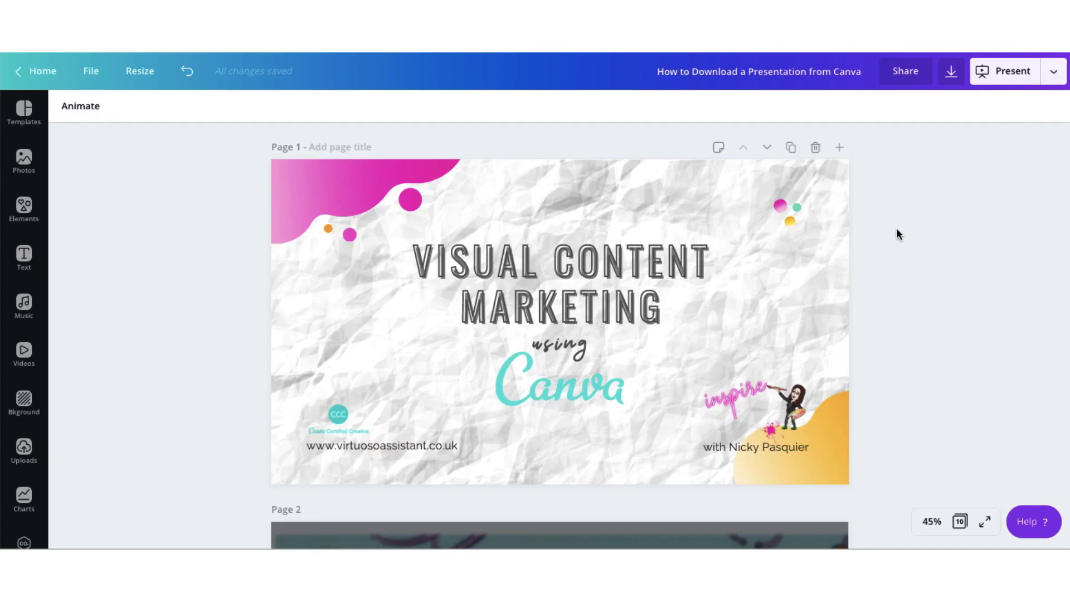
# Step: Pick Google Drive from Canva's publishing options, connect the account and allow Canva access
pyautogui.click(1056, 73)
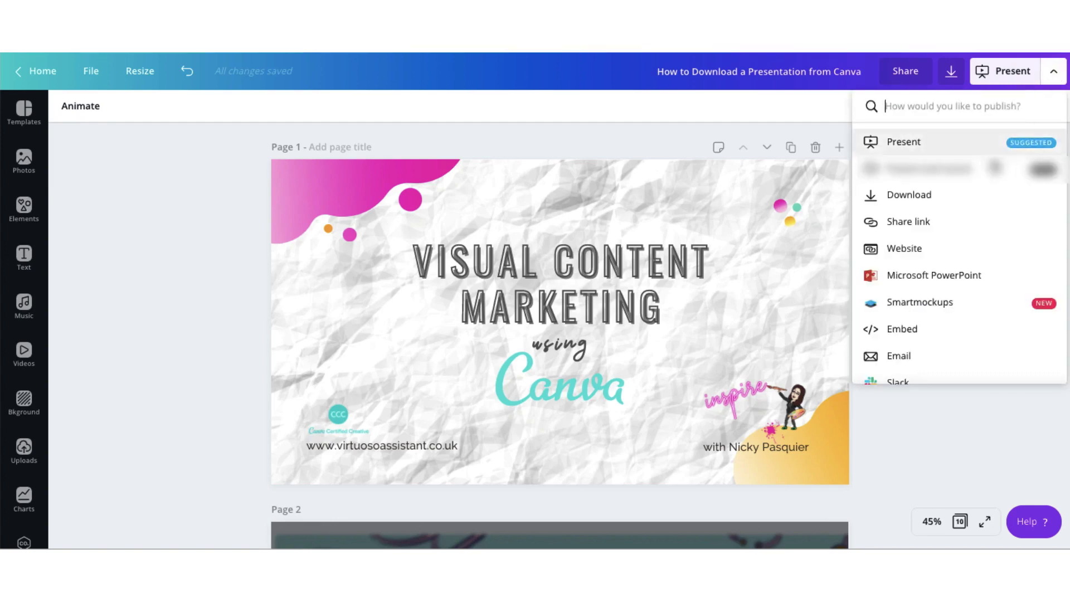
pyautogui.scroll(-1, 962, 303)
pyautogui.scroll(-5, 963, 303)
pyautogui.scroll(-1, 963, 303)
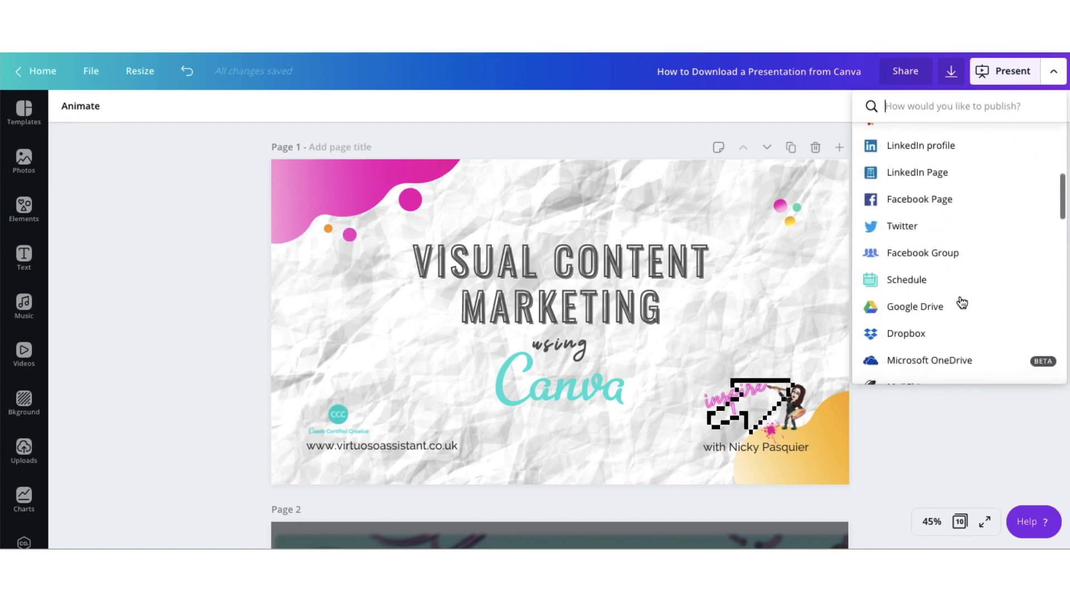
pyautogui.click(902, 312)
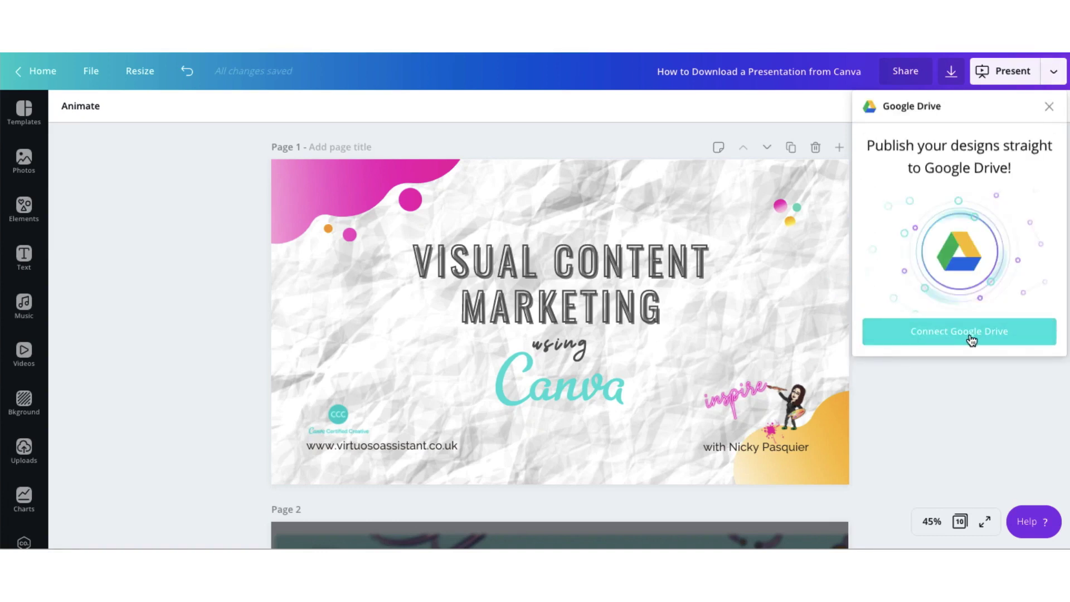
pyautogui.click(917, 330)
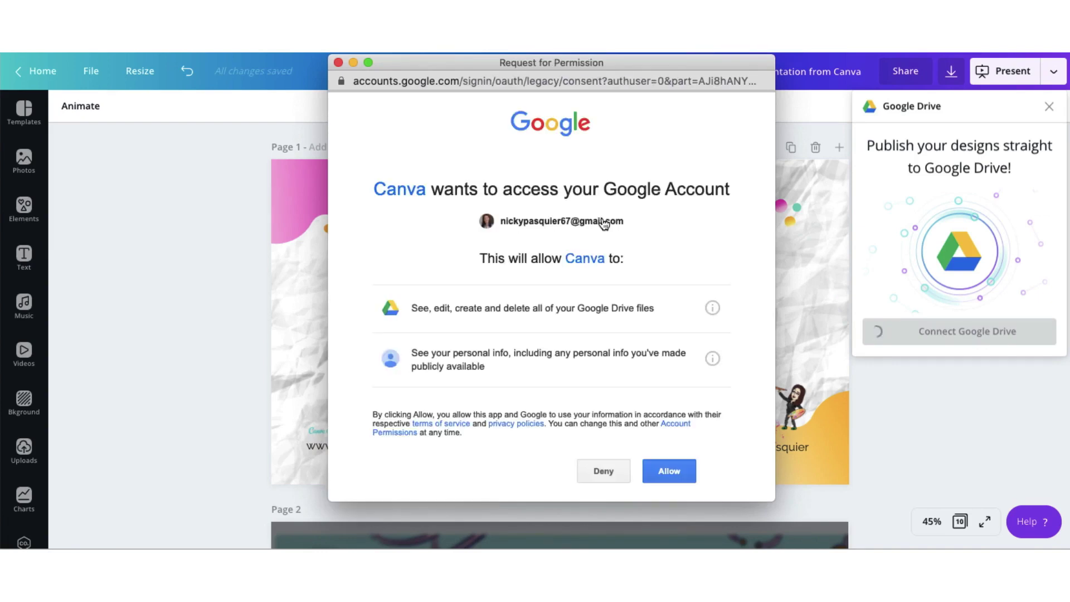
pyautogui.click(669, 471)
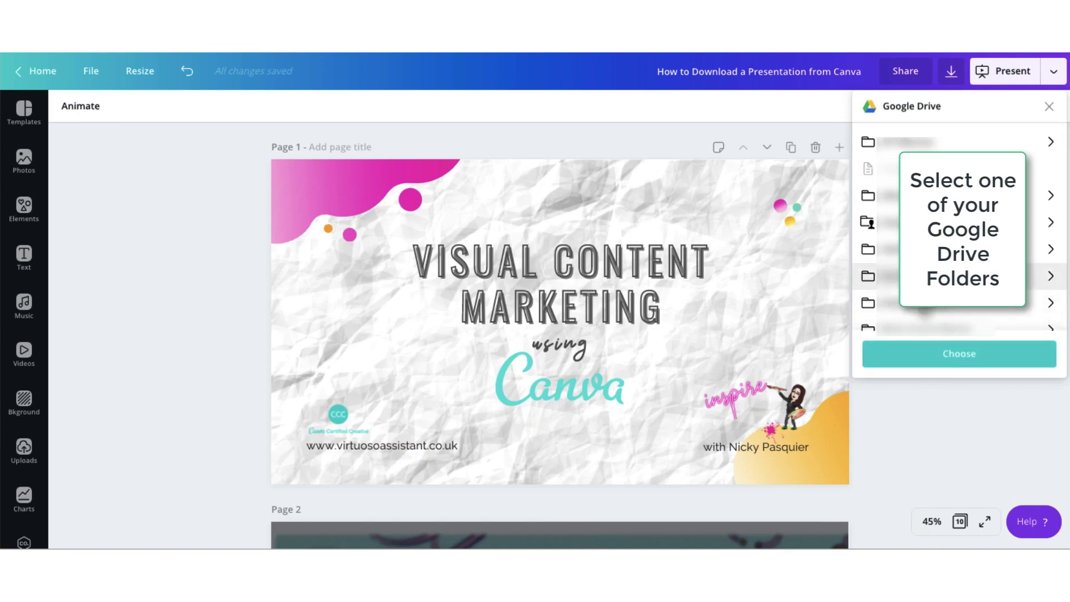
# Step: Pick a Drive folder, change the file type from PNG to Microsoft PowerPoint, and save
pyautogui.click(912, 358)
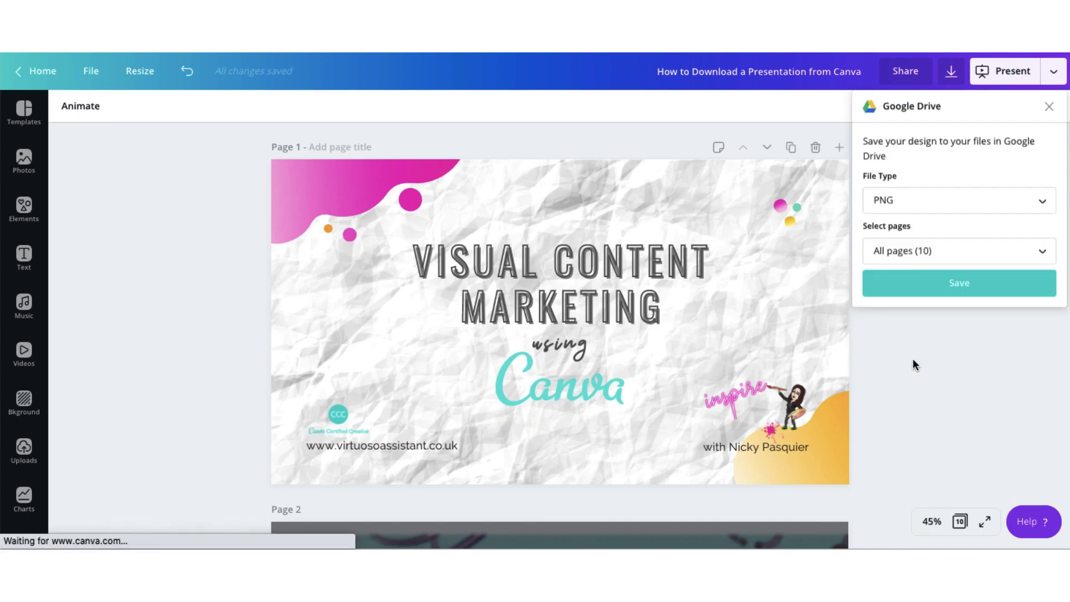
pyautogui.click(904, 208)
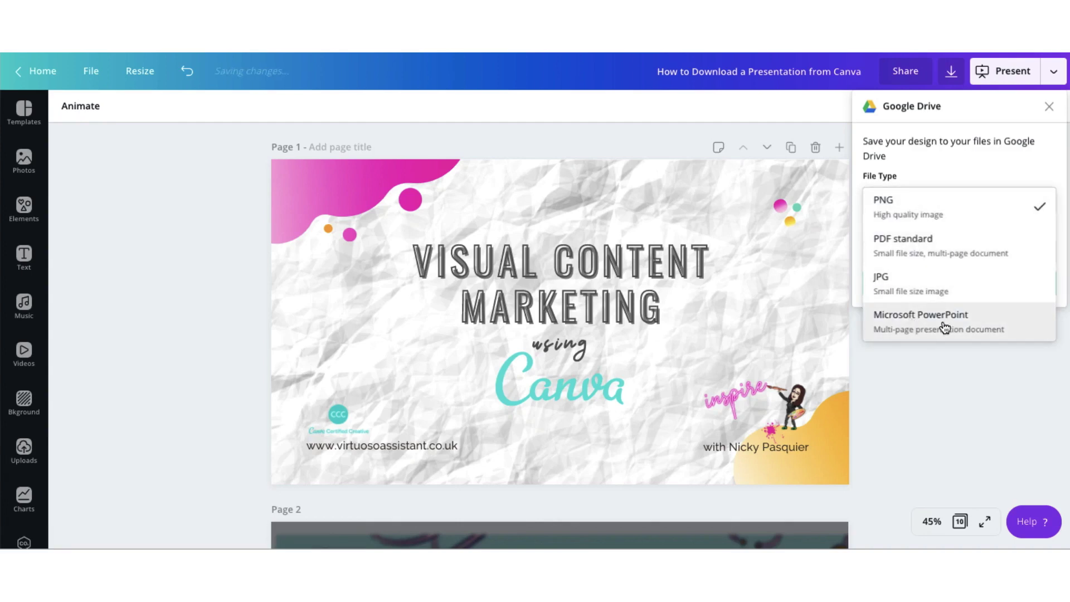
pyautogui.click(945, 327)
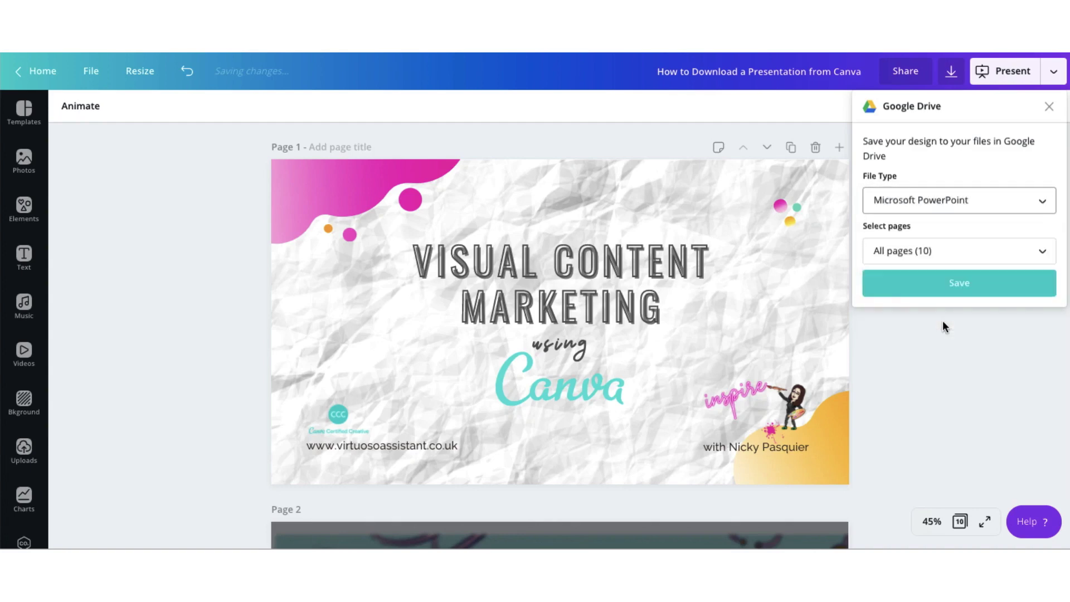
pyautogui.click(953, 291)
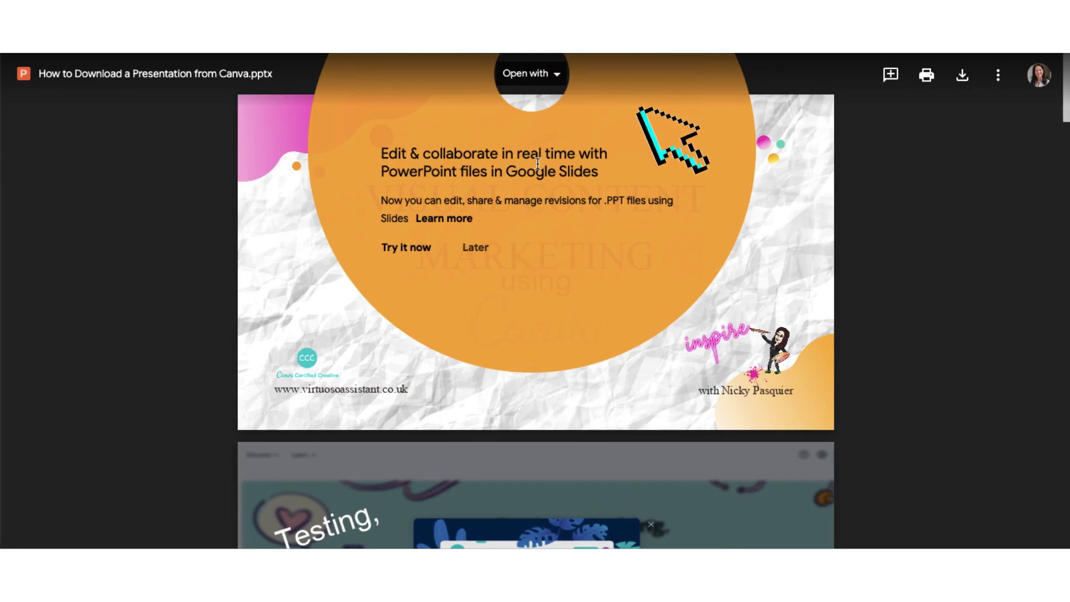
# Step: Open the Drive preview's Open with menu to launch the file in Google Slides
pyautogui.click(557, 79)
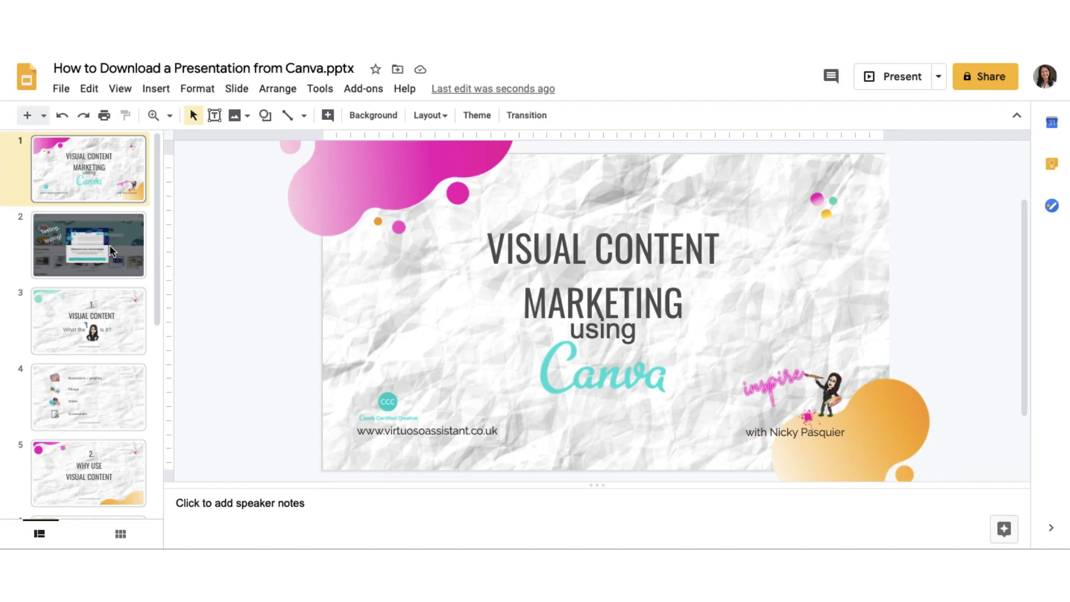
# Step: Review slides 2 through 7 of the imported deck in Google Slides
pyautogui.click(111, 250)
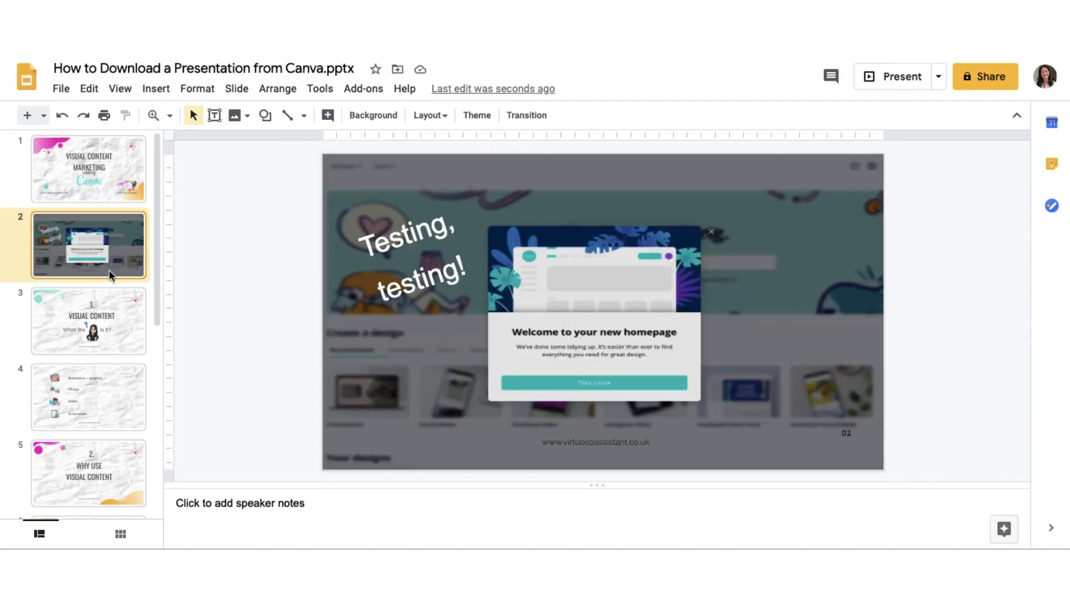
pyautogui.click(108, 319)
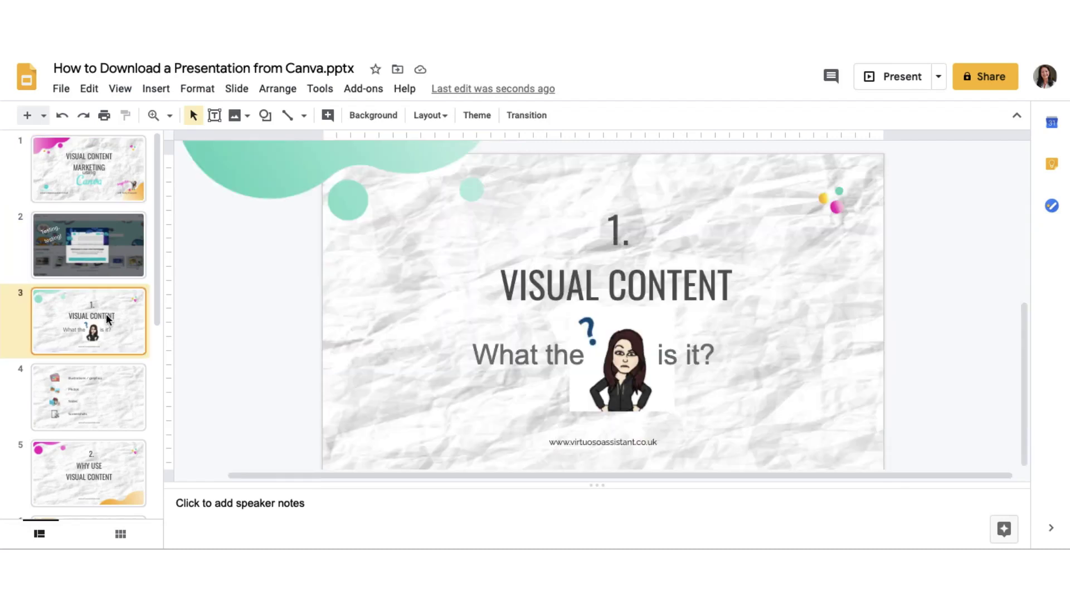
pyautogui.click(102, 396)
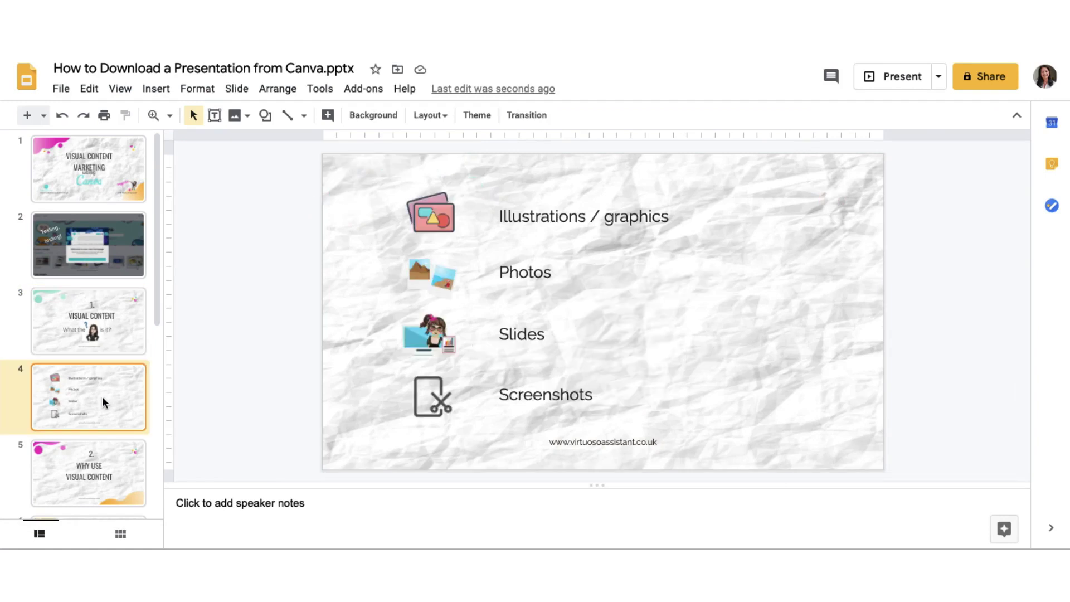
pyautogui.press('Down')
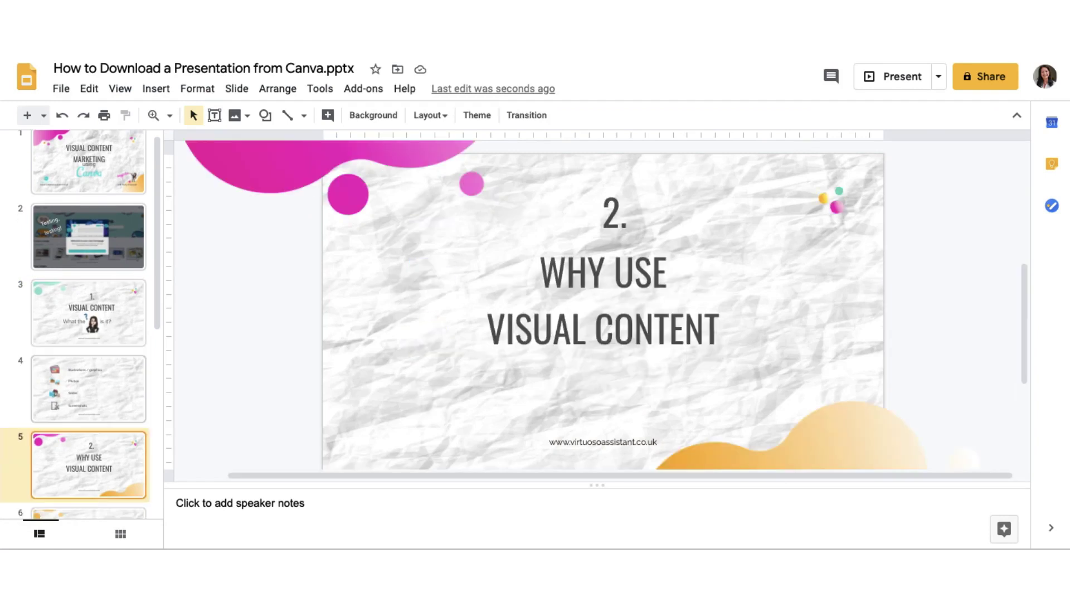
pyautogui.press('Down')
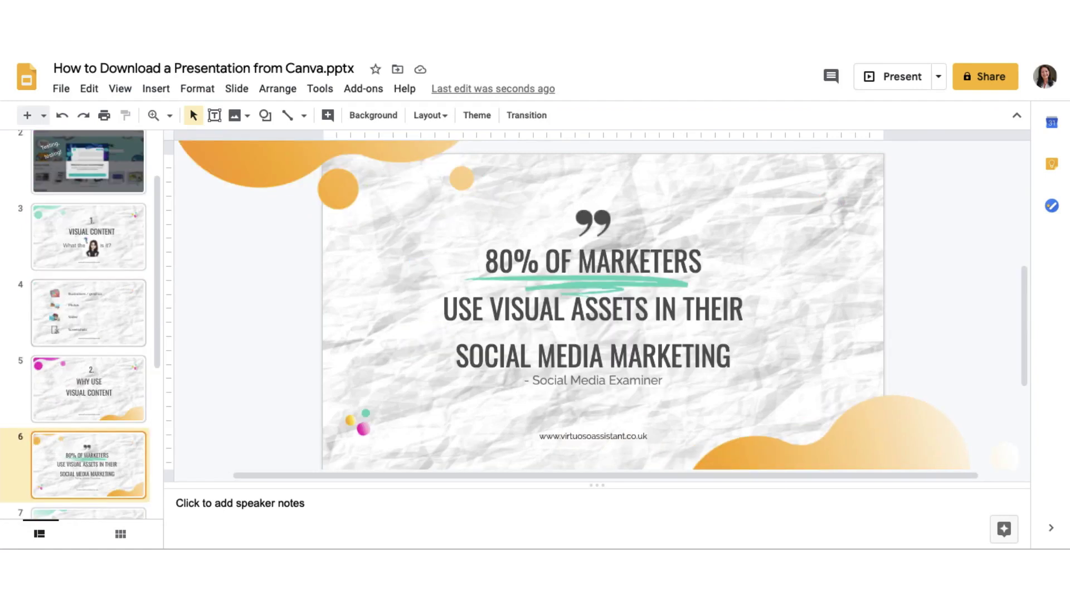
pyautogui.press('Down')
pyautogui.press('Down')
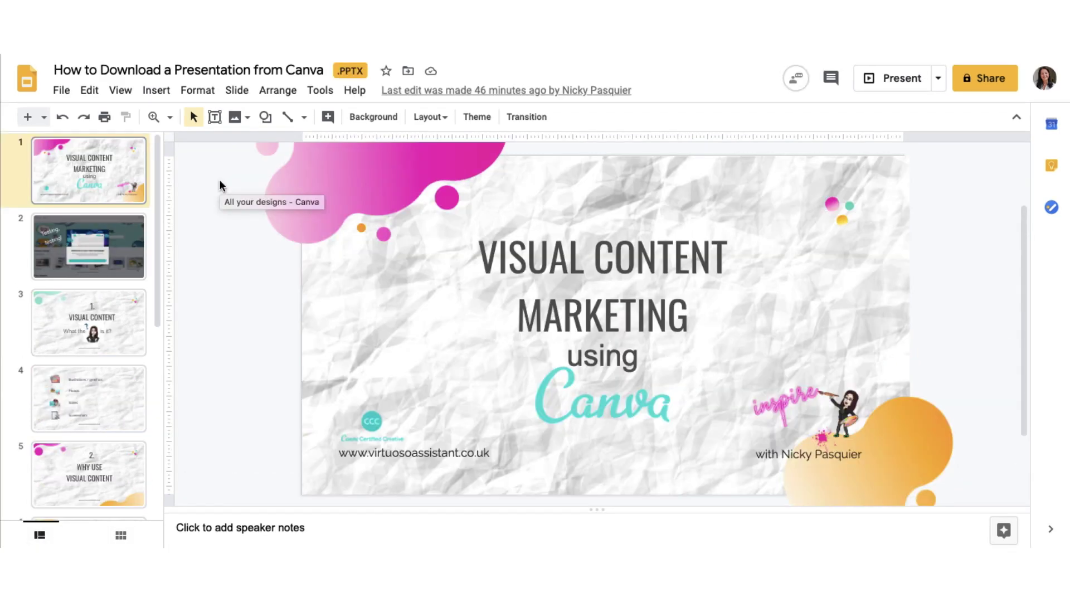
# Step: Add the recipient's e-mail address with the message 'Here's the presentation I was talking to you about'
pyautogui.click(984, 84)
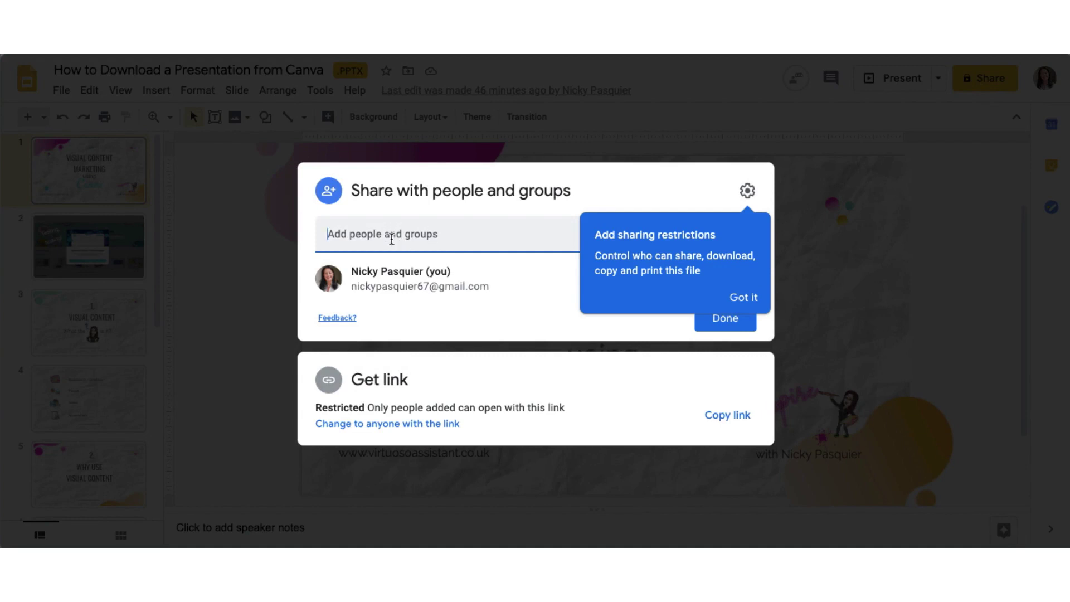
pyautogui.click(392, 240)
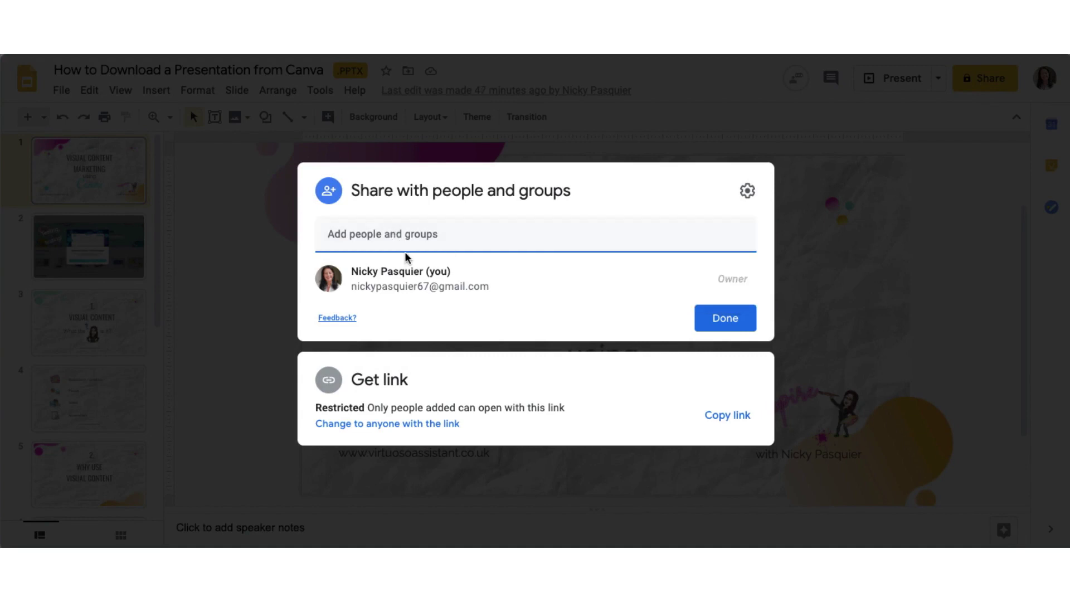
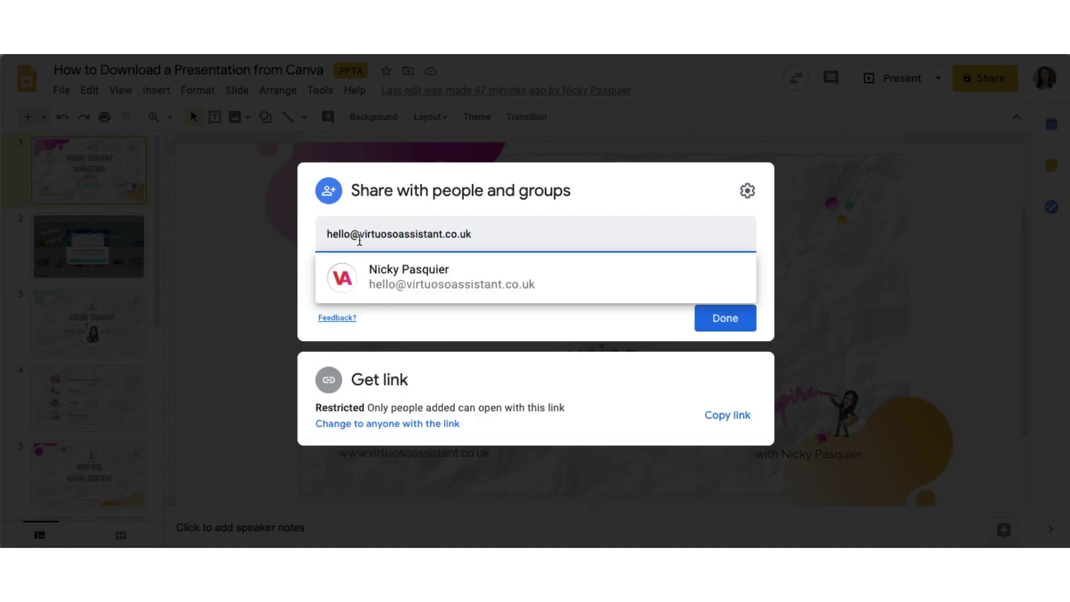
pyautogui.click(410, 281)
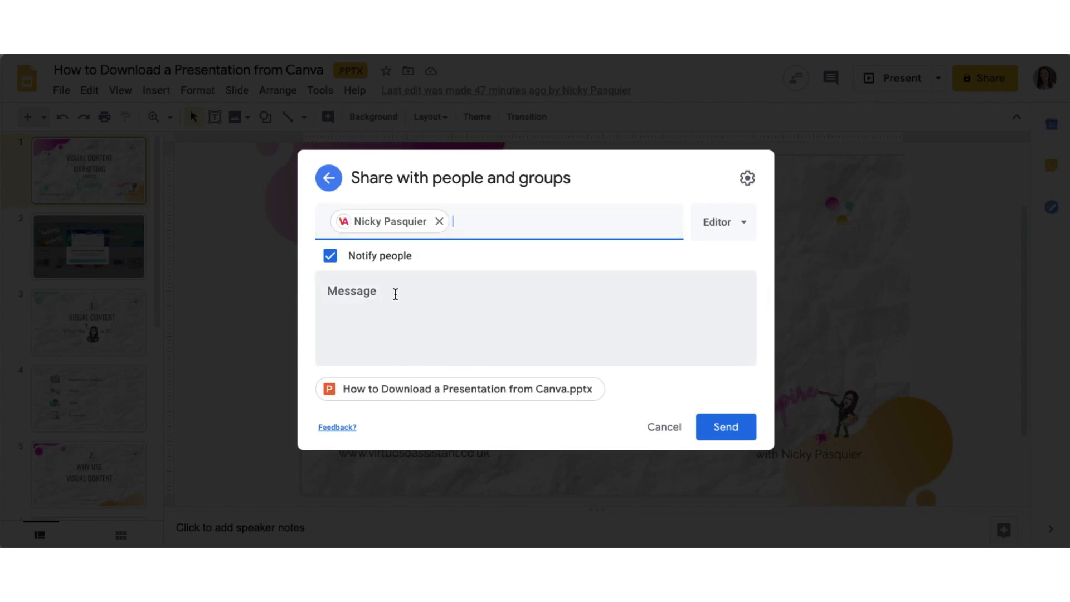
pyautogui.click(390, 289)
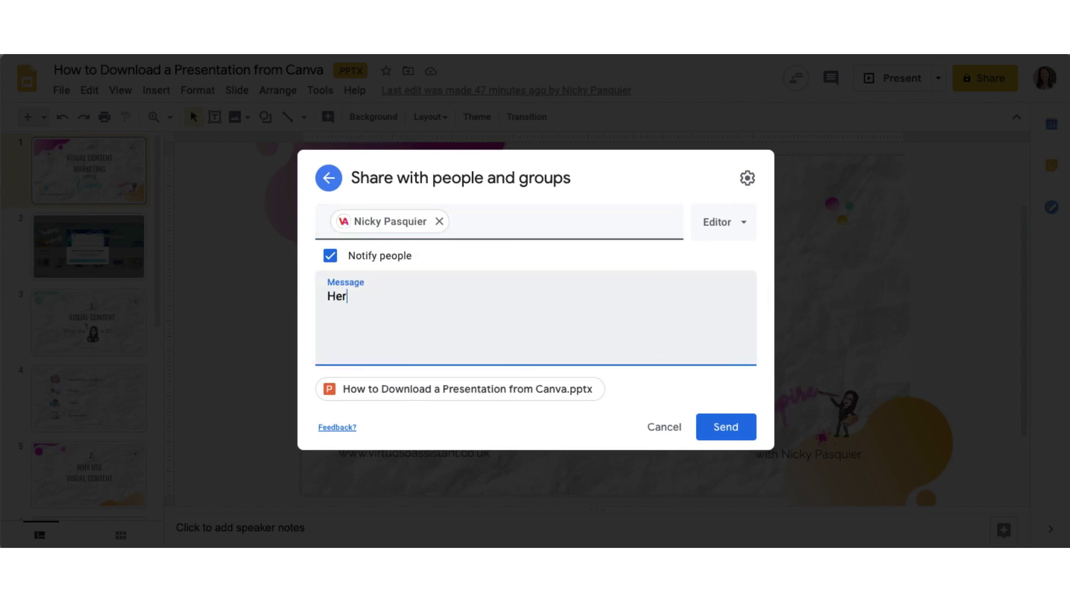
pyautogui.write("Here's te")
pyautogui.press('BackSpace')
pyautogui.write('he presentation I')
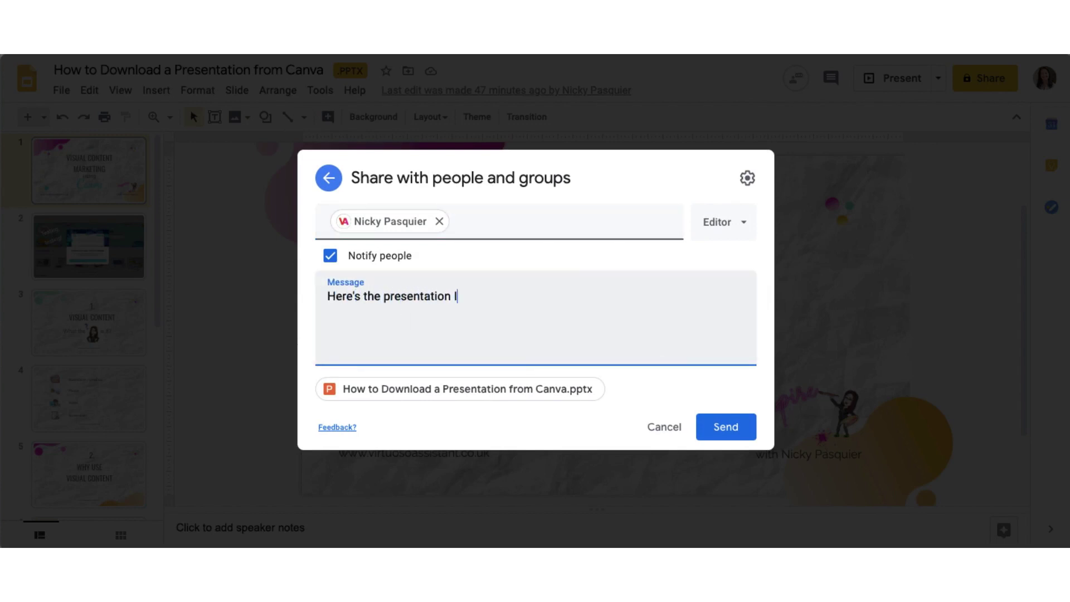
pyautogui.write(' was talking to you about')
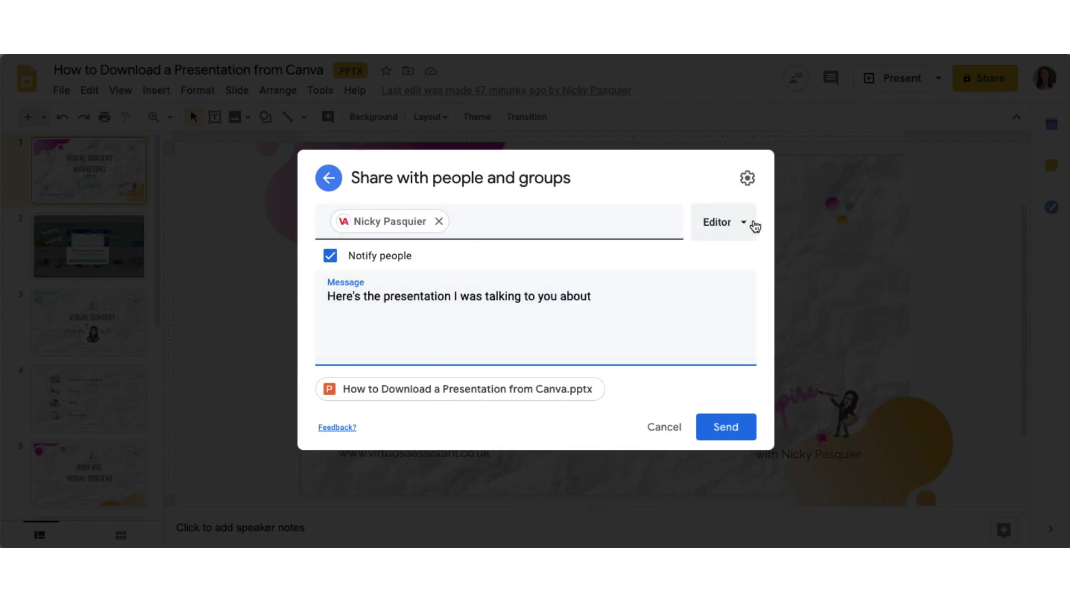
# Step: Set the recipient's access role to Editor and send the invitation
pyautogui.click(744, 226)
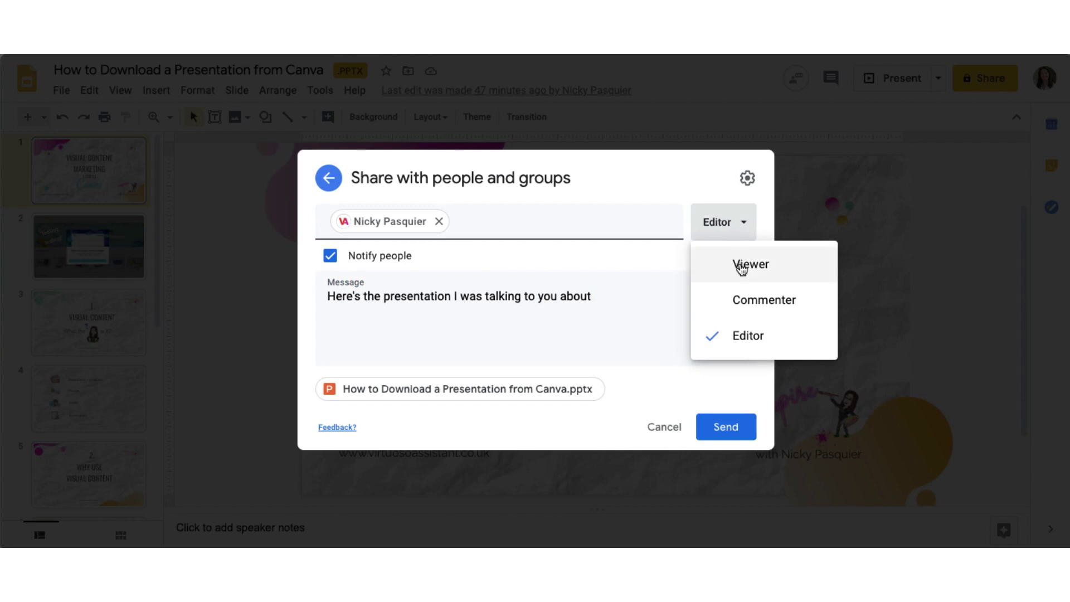
pyautogui.click(741, 267)
pyautogui.click(742, 202)
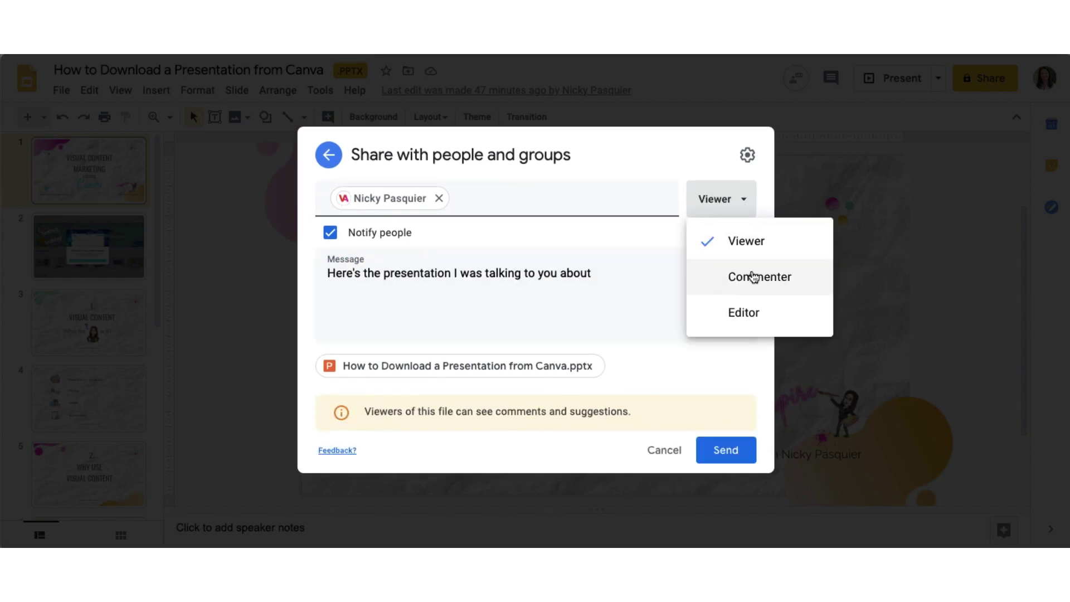
pyautogui.click(754, 278)
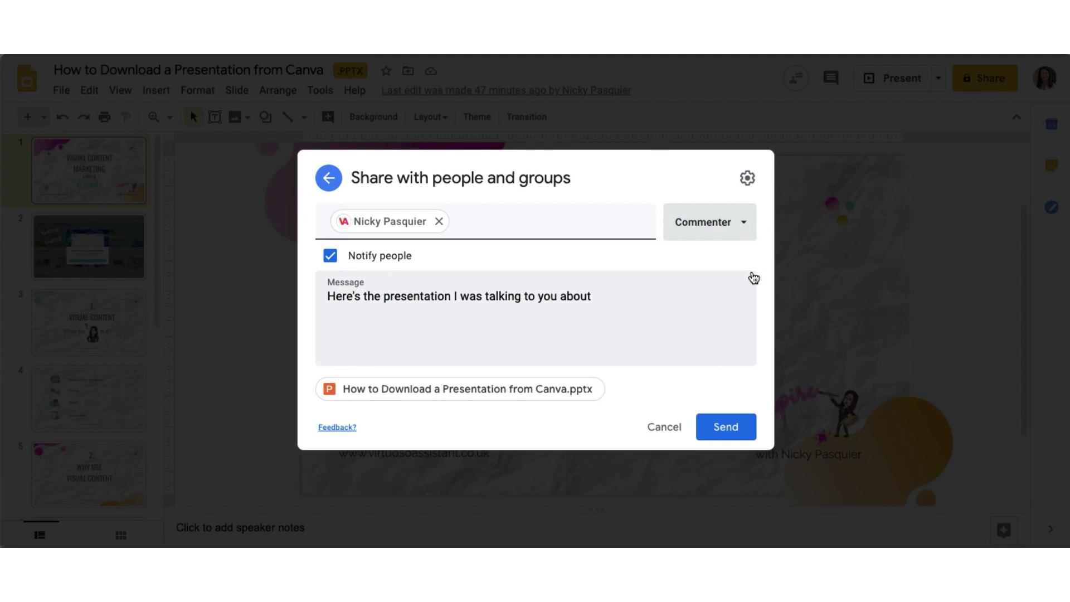
pyautogui.click(747, 233)
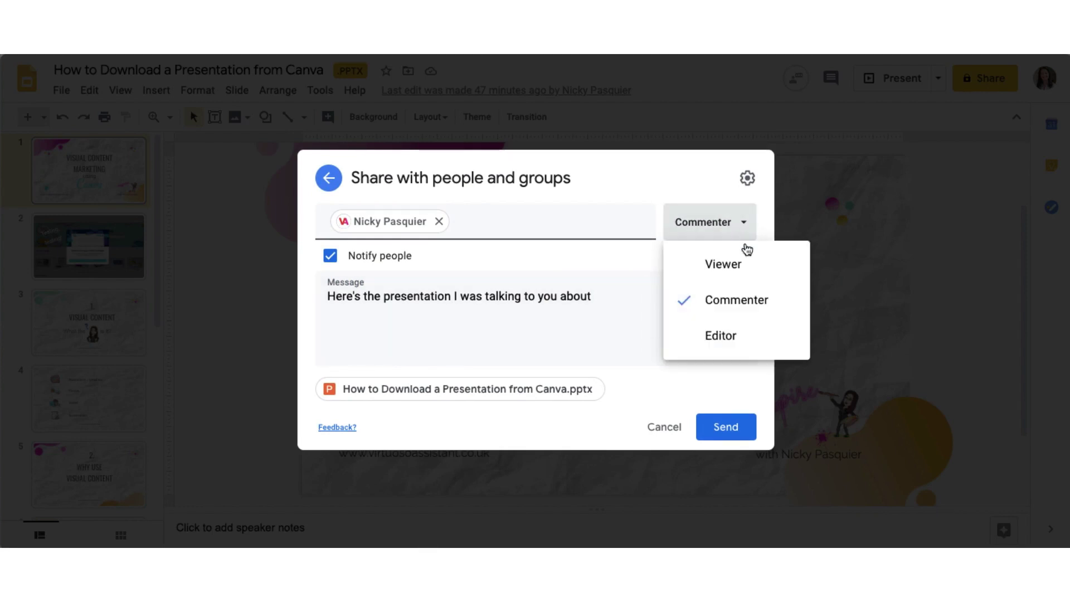
pyautogui.click(723, 337)
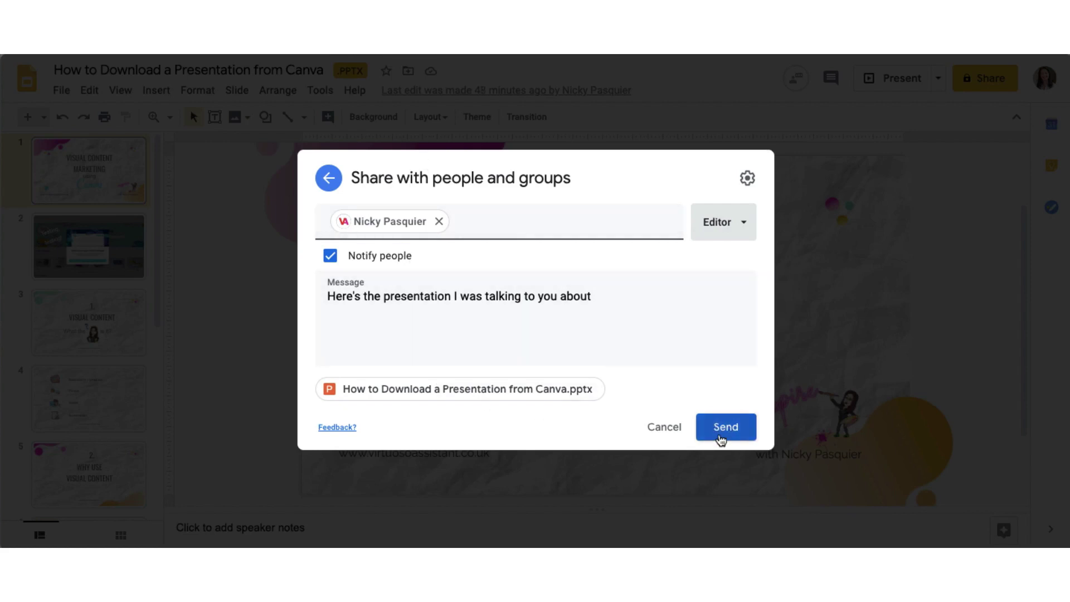
pyautogui.click(720, 438)
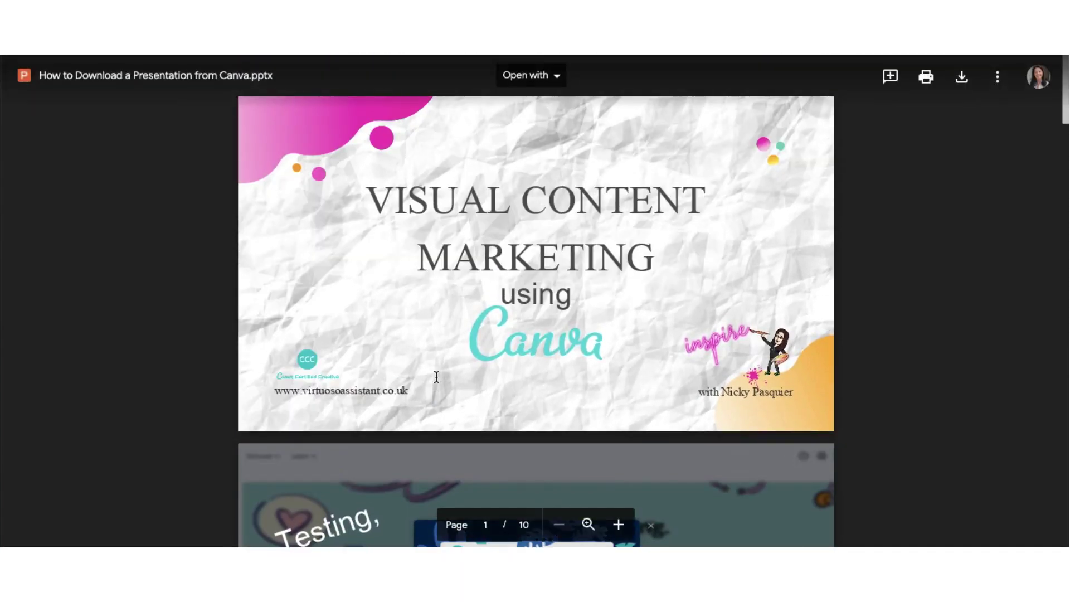
# Step: Scroll through the .pptx preview in Drive and open the Open with app list
pyautogui.scroll(-11, 436, 378)
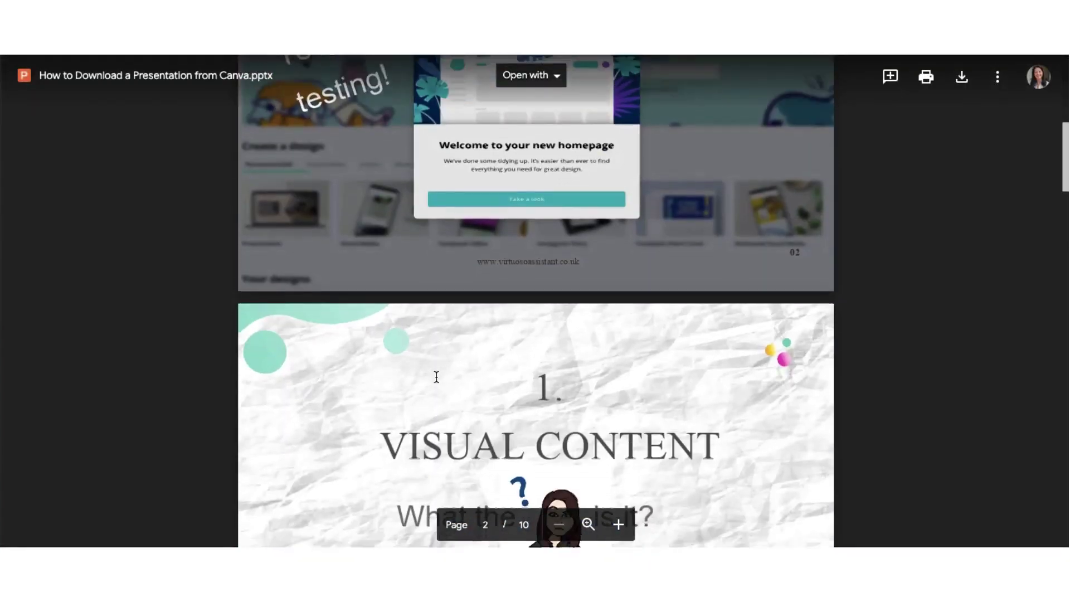
pyautogui.scroll(-7, 436, 378)
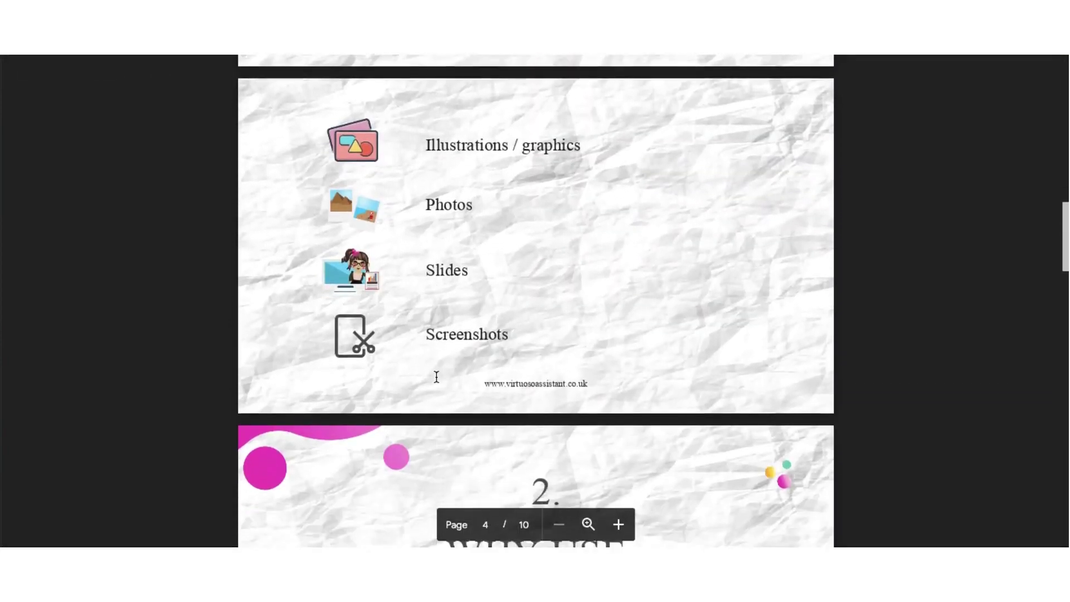
pyautogui.scroll(14, 436, 377)
pyautogui.scroll(3, 436, 378)
pyautogui.click(559, 82)
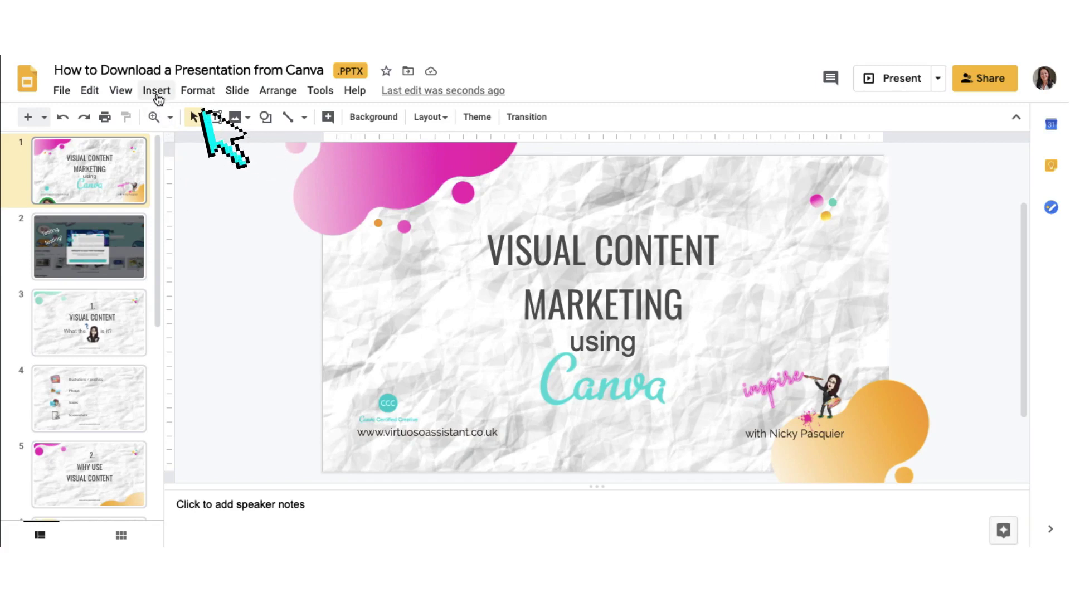
# Step: Post the comment 'This is rubbish!' on the title slide via Insert > Comment, then focus the speaker notes
pyautogui.click(162, 97)
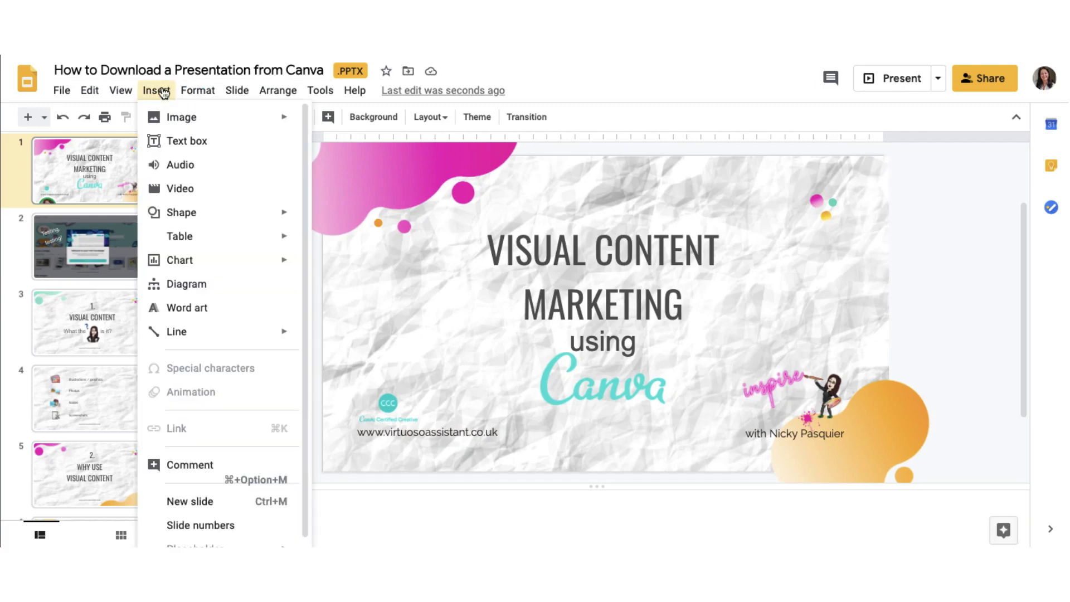
pyautogui.click(189, 467)
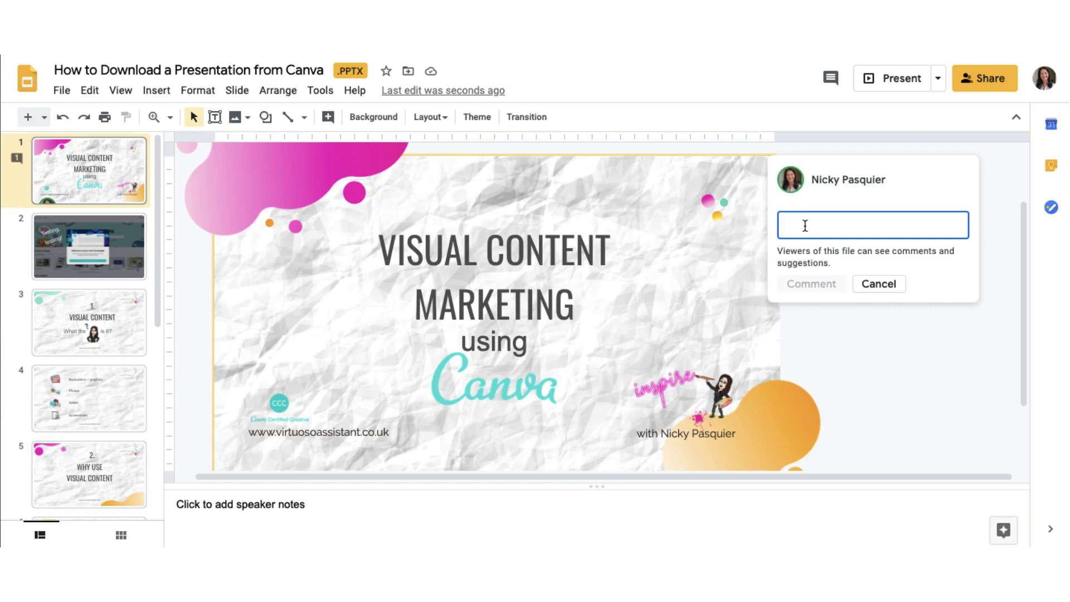
pyautogui.write('This is rubbish!')
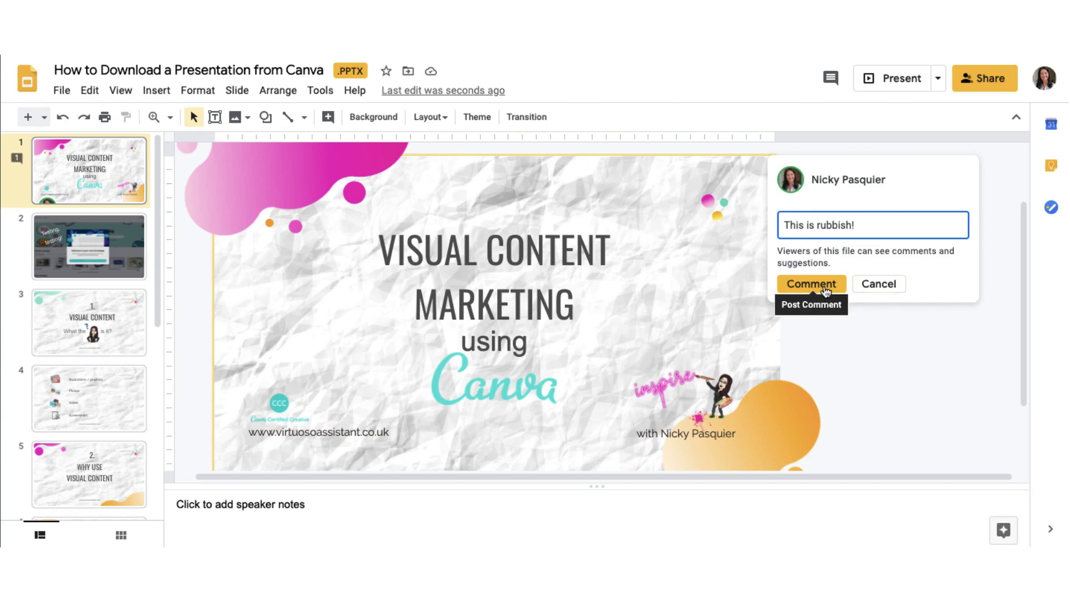
pyautogui.click(828, 284)
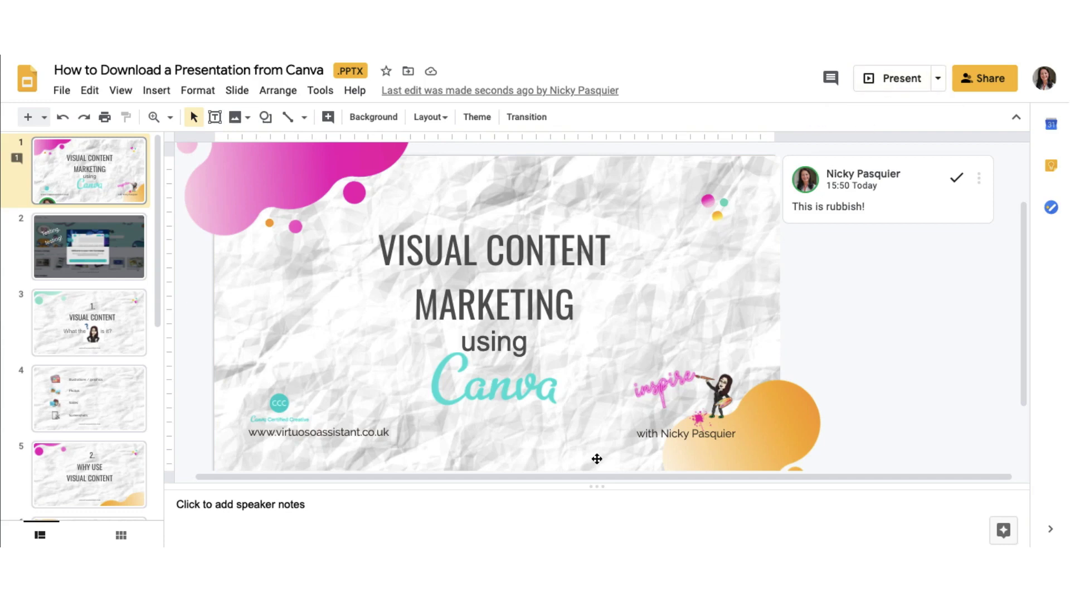
pyautogui.click(312, 504)
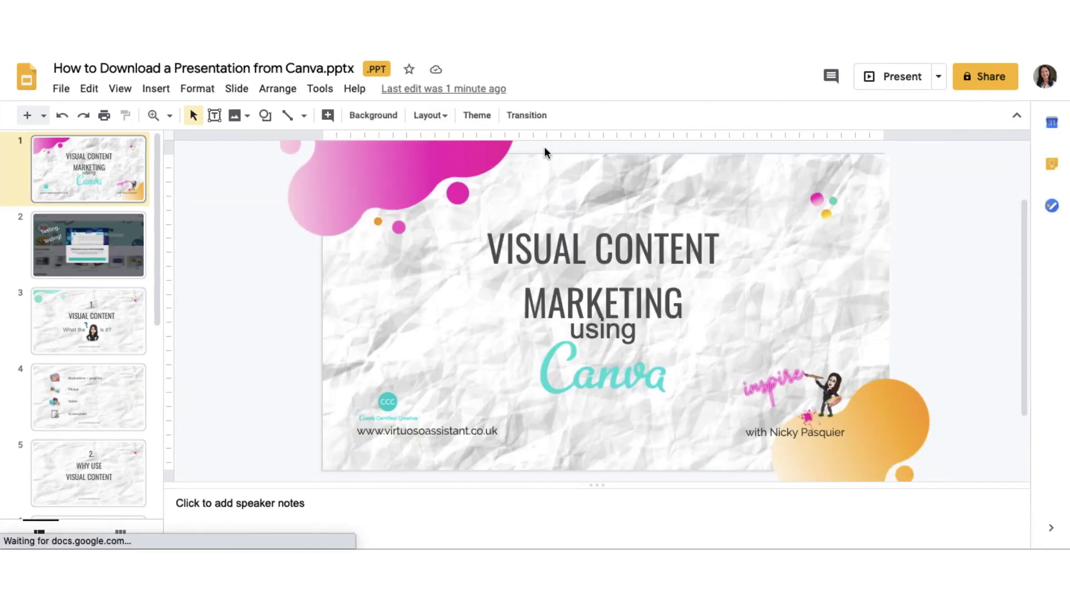
# Step: Dismiss the Convert to Google Slides tip and view the presentation's File menu options
pyautogui.click(244, 223)
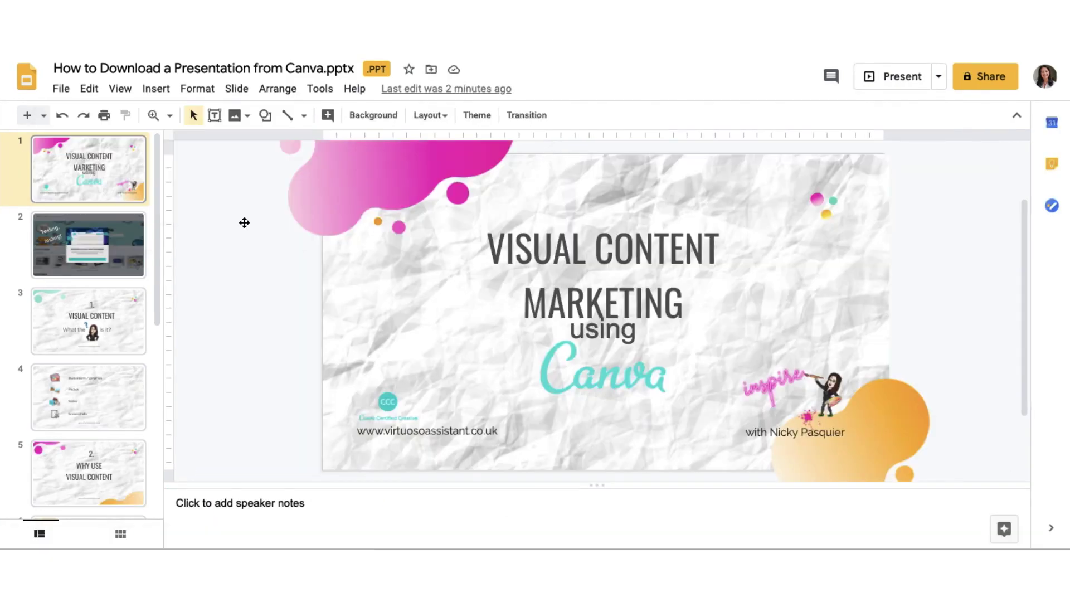
pyautogui.click(62, 89)
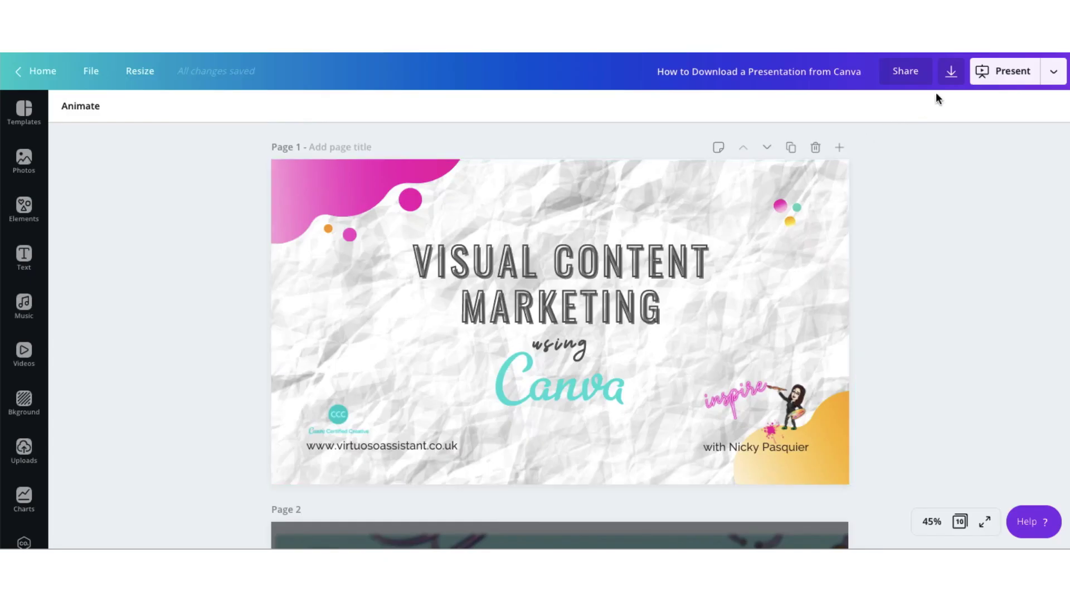
# Step: Download the design as PNG with all 10 pages selected
pyautogui.click(951, 72)
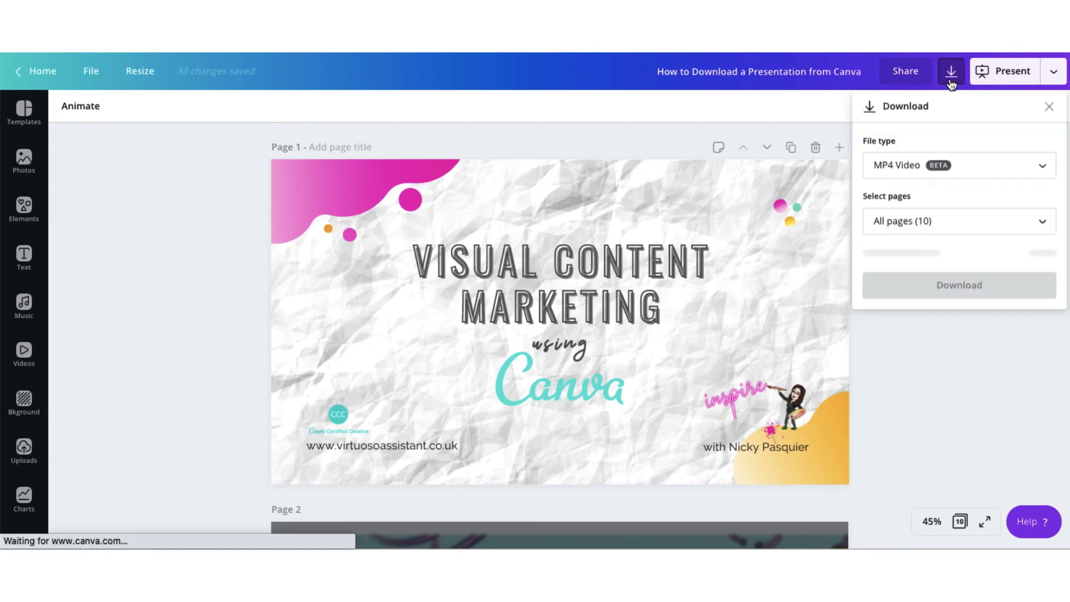
pyautogui.click(910, 163)
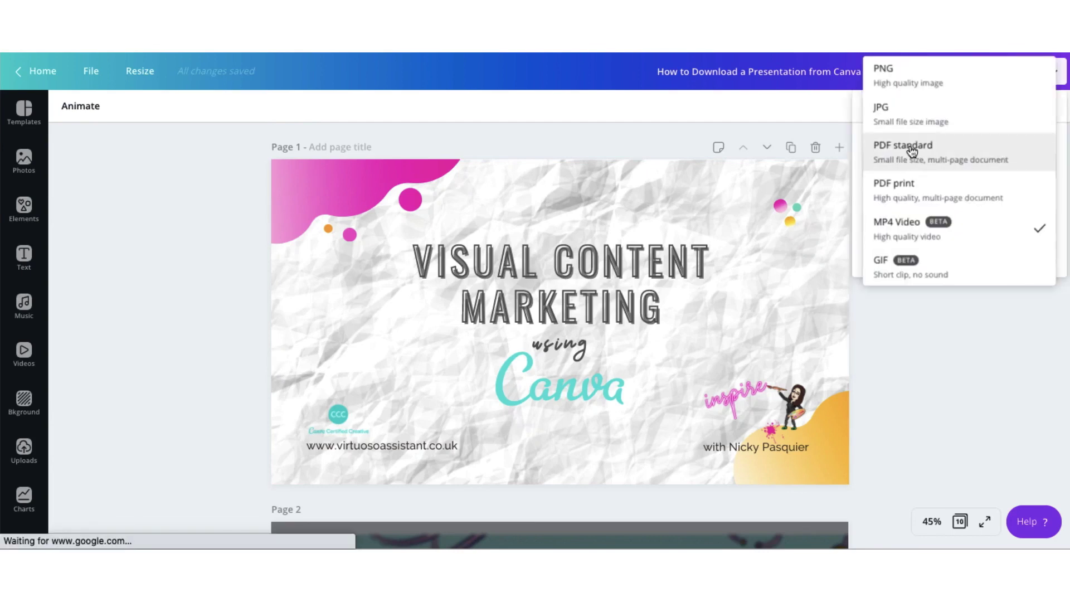
pyautogui.click(910, 77)
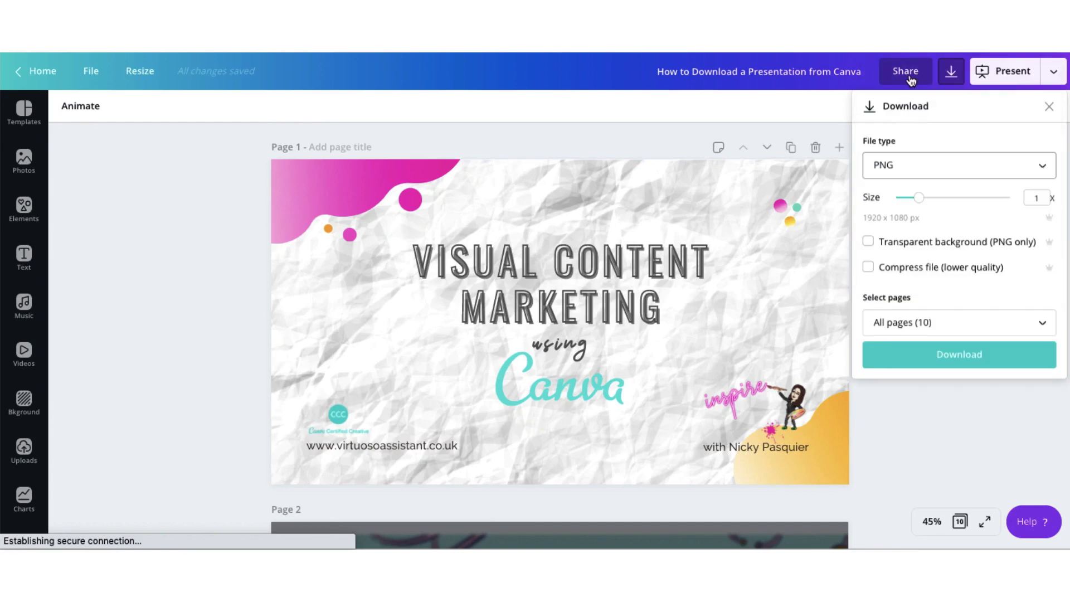
pyautogui.click(888, 322)
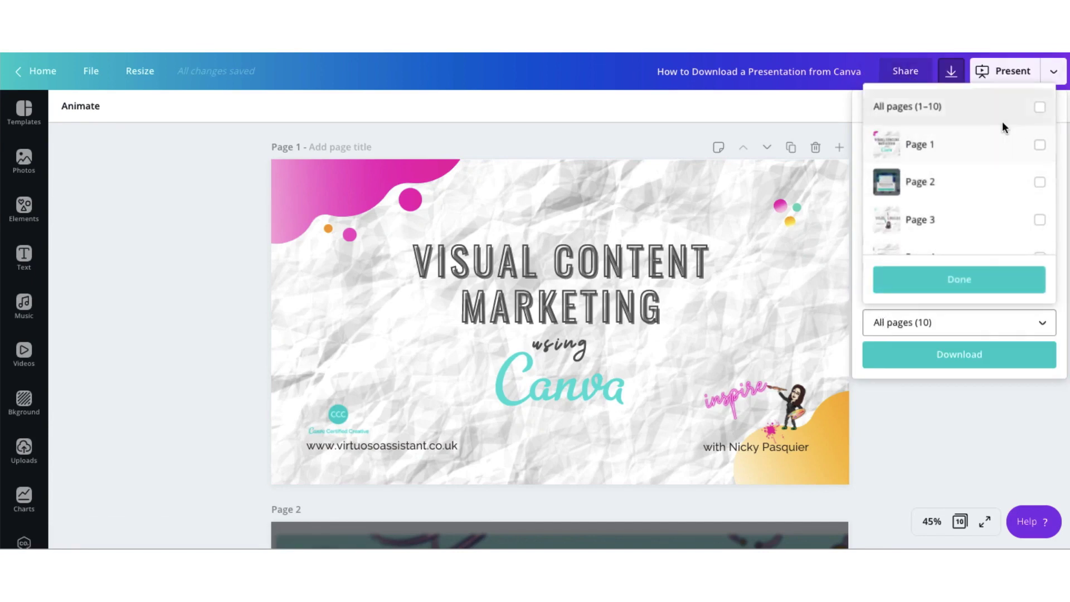
pyautogui.click(1039, 107)
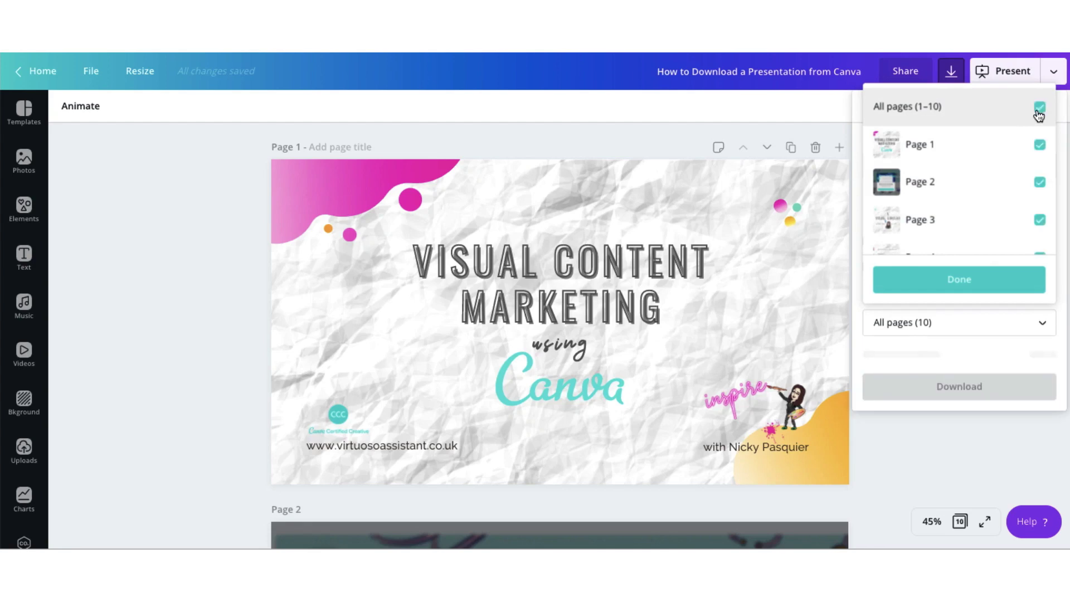
pyautogui.click(968, 280)
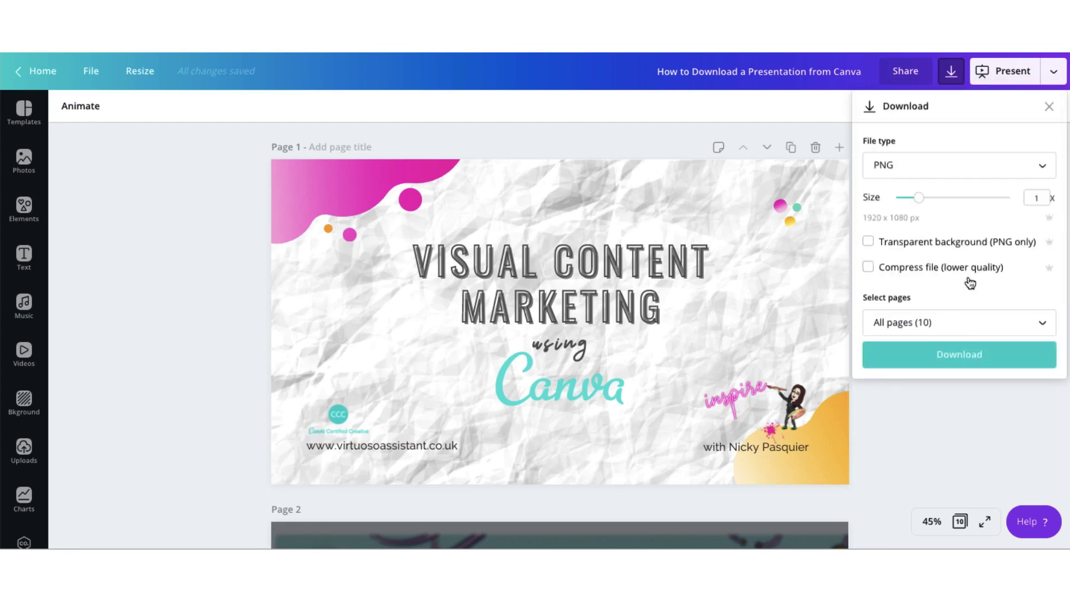
pyautogui.click(946, 362)
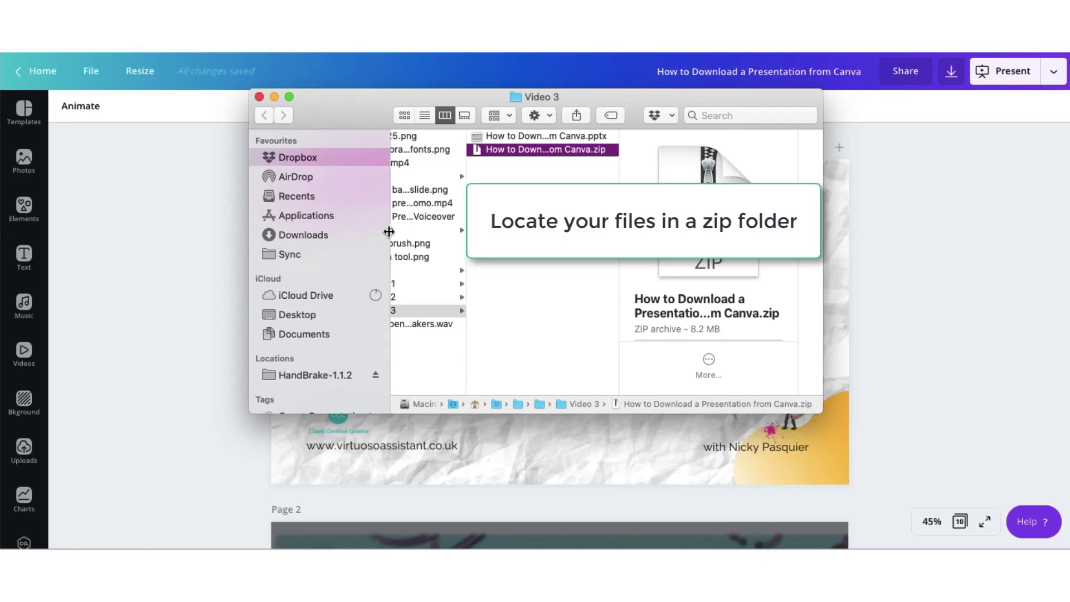
# Step: Expand 'How to Download a Presentation from Canva.zip' and open the extracted folder of PNGs
pyautogui.doubleClick(538, 149)
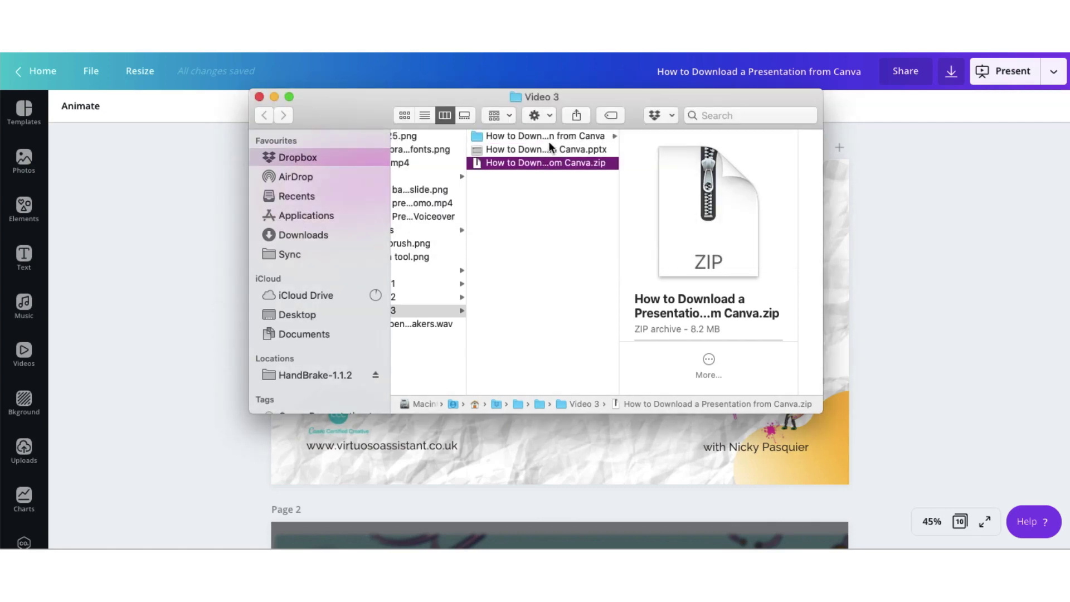
pyautogui.click(553, 136)
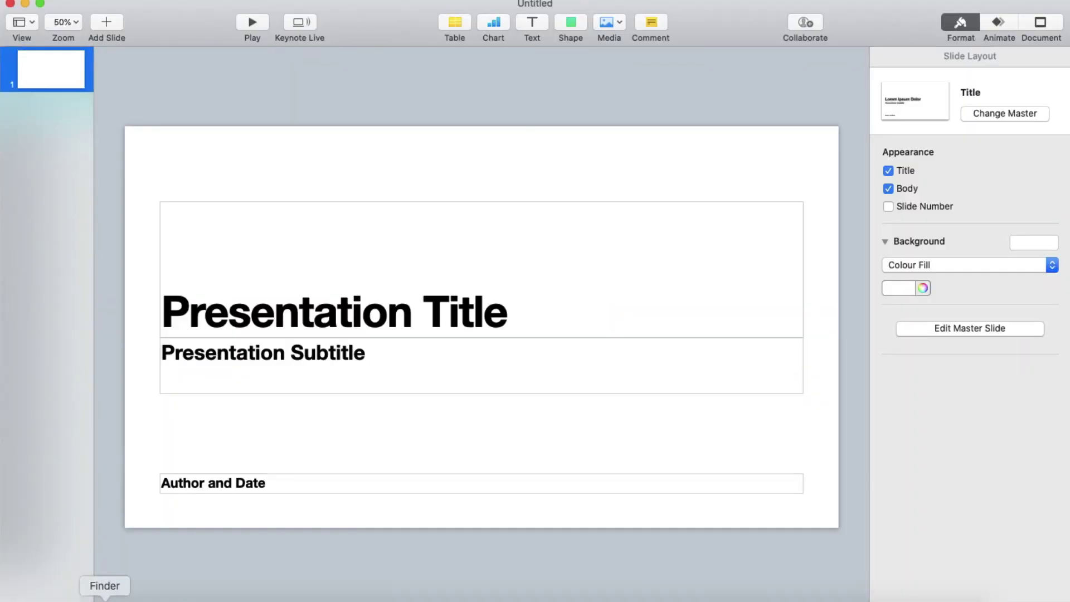
# Step: Select 1.png through 10.png in Finder and drop them into Keynote's slide navigator
pyautogui.click(105, 599)
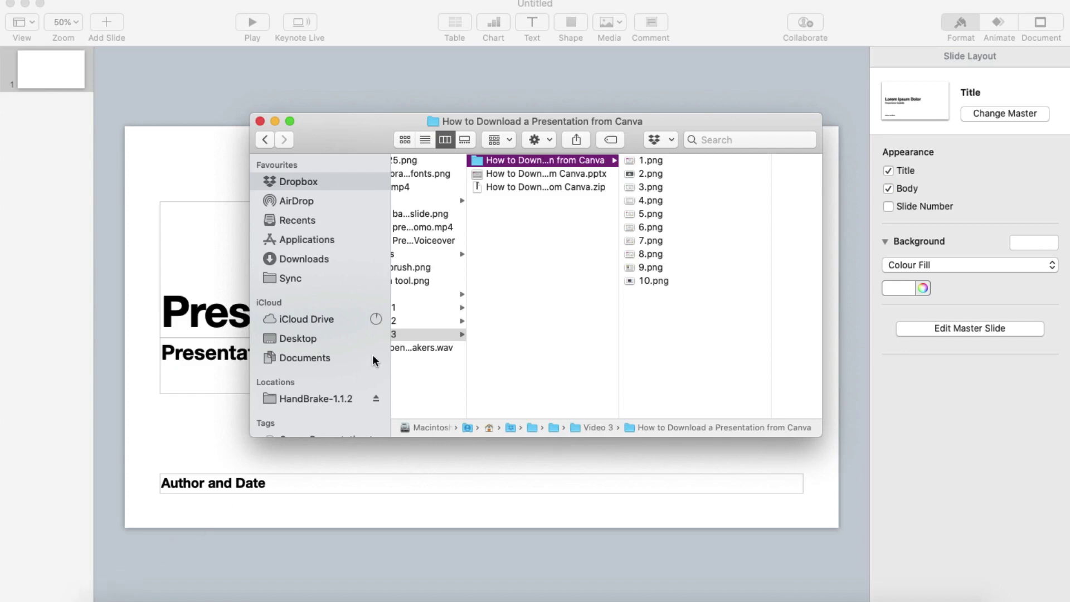
pyautogui.click(555, 162)
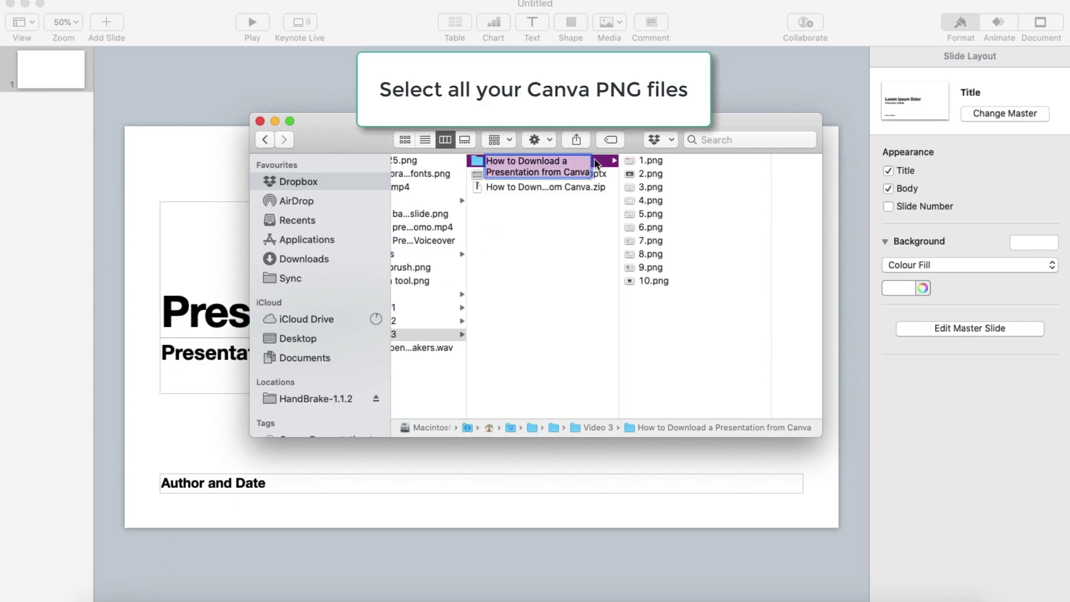
pyautogui.press('Return')
pyautogui.hscroll(2, 469, 158)
pyautogui.click(576, 161)
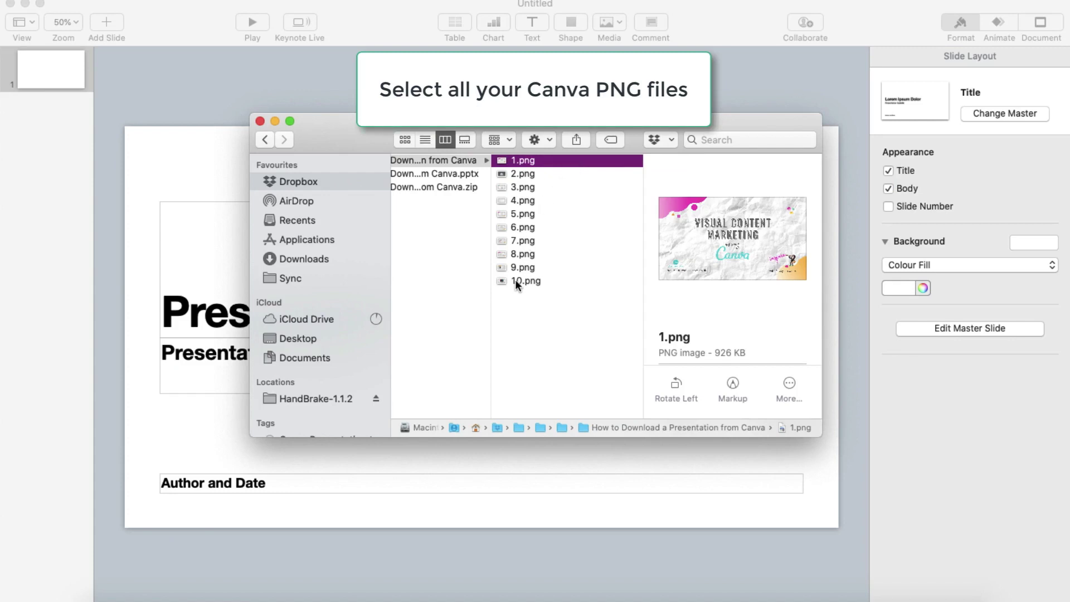
pyautogui.keyDown('shift'); pyautogui.click(515, 279); pyautogui.keyUp('shift')
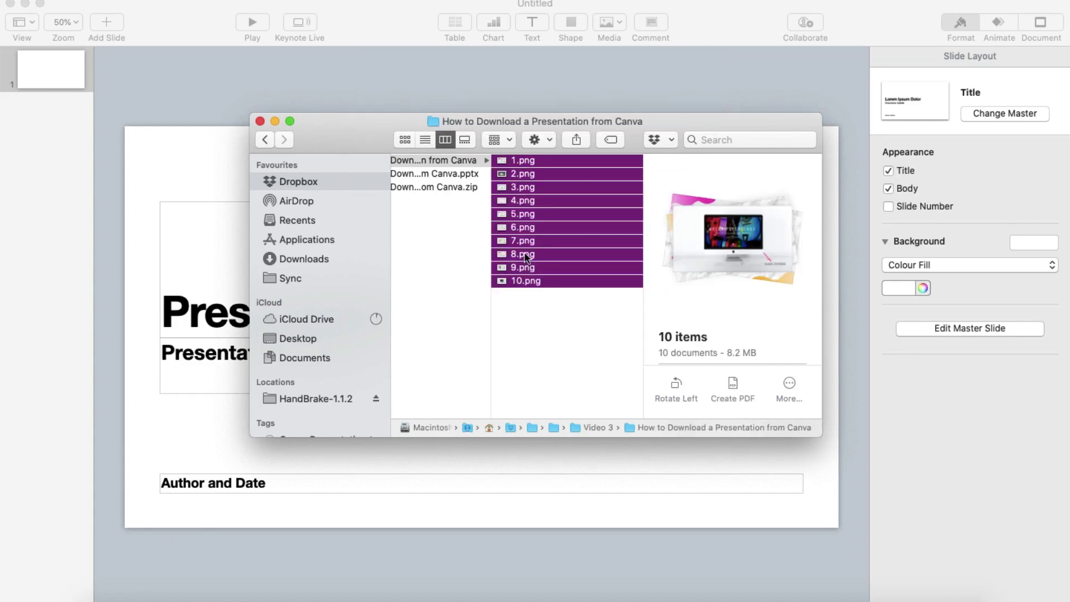
pyautogui.moveTo(520, 258); pyautogui.dragTo(316, 246)
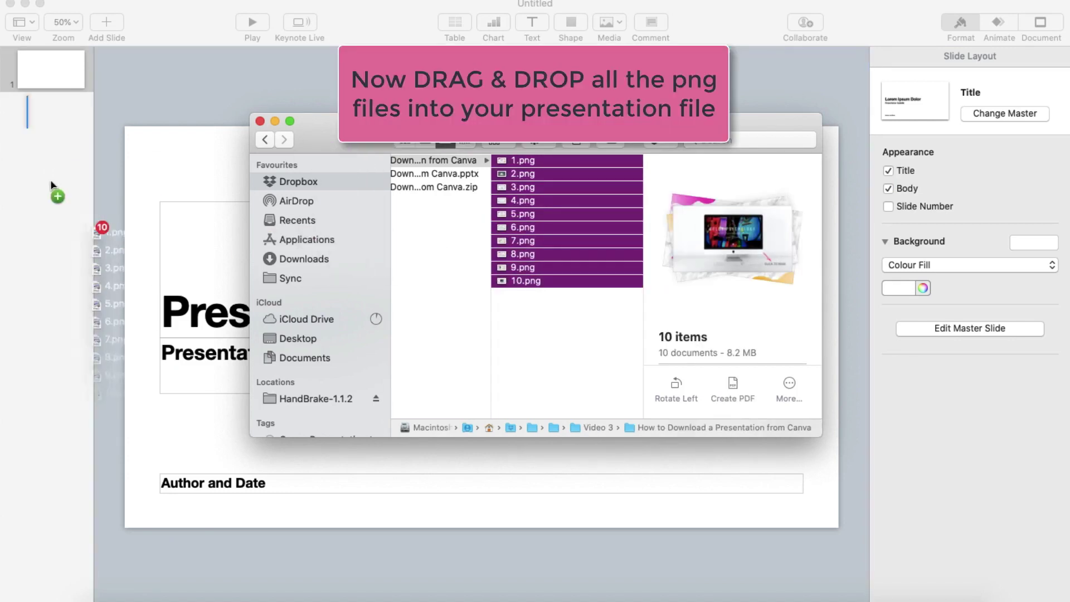
pyautogui.moveTo(49, 178); pyautogui.dragTo(14, 124)
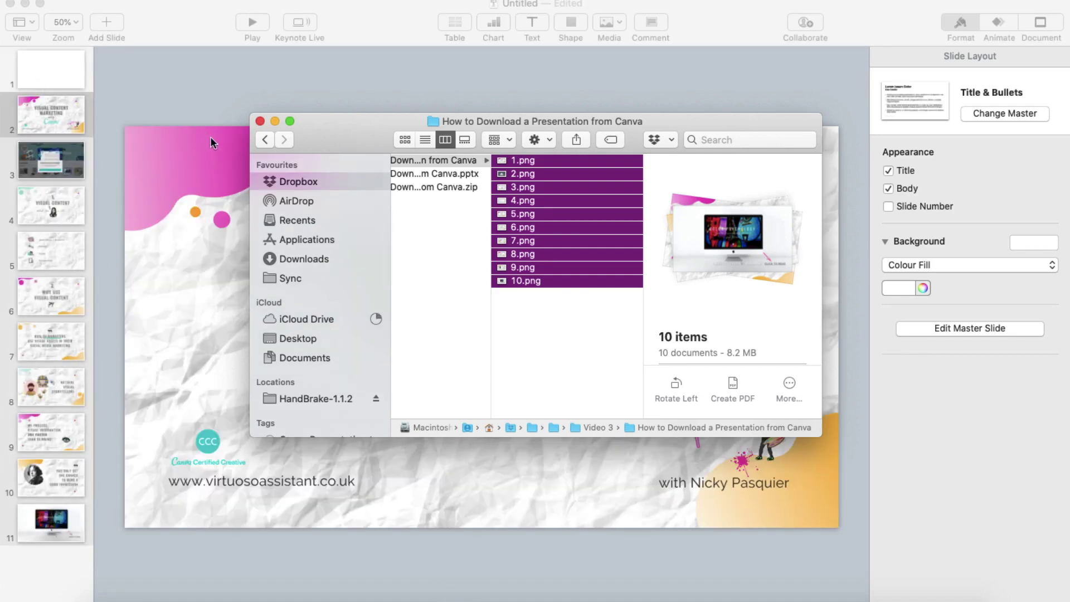
# Step: Close Finder, delete the blank first slide, and step through the imported slides
pyautogui.click(260, 121)
pyautogui.click(60, 70)
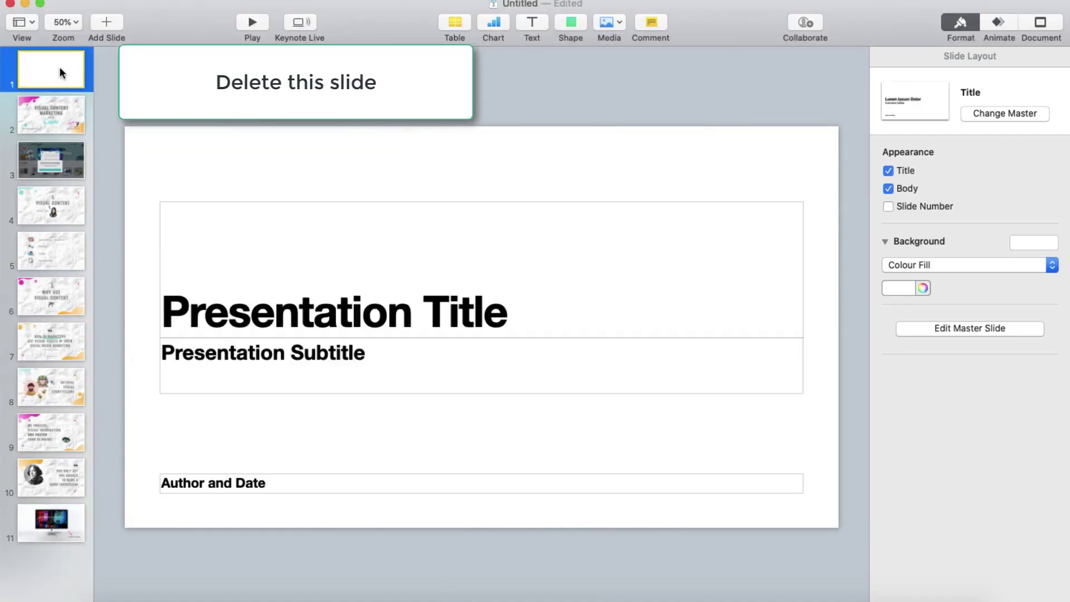
pyautogui.press('BackSpace')
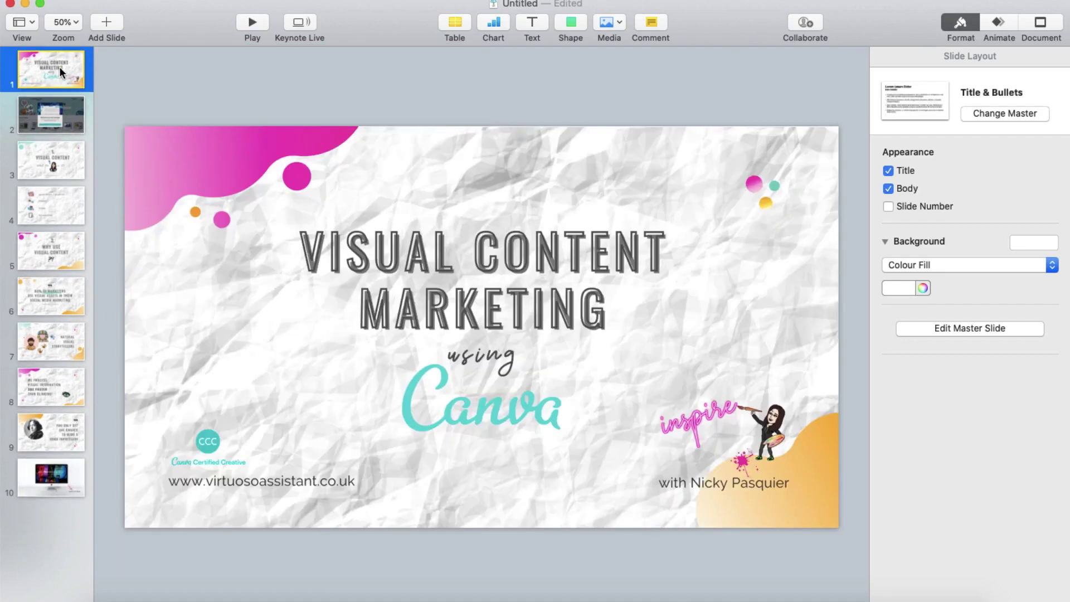
pyautogui.press('Down')
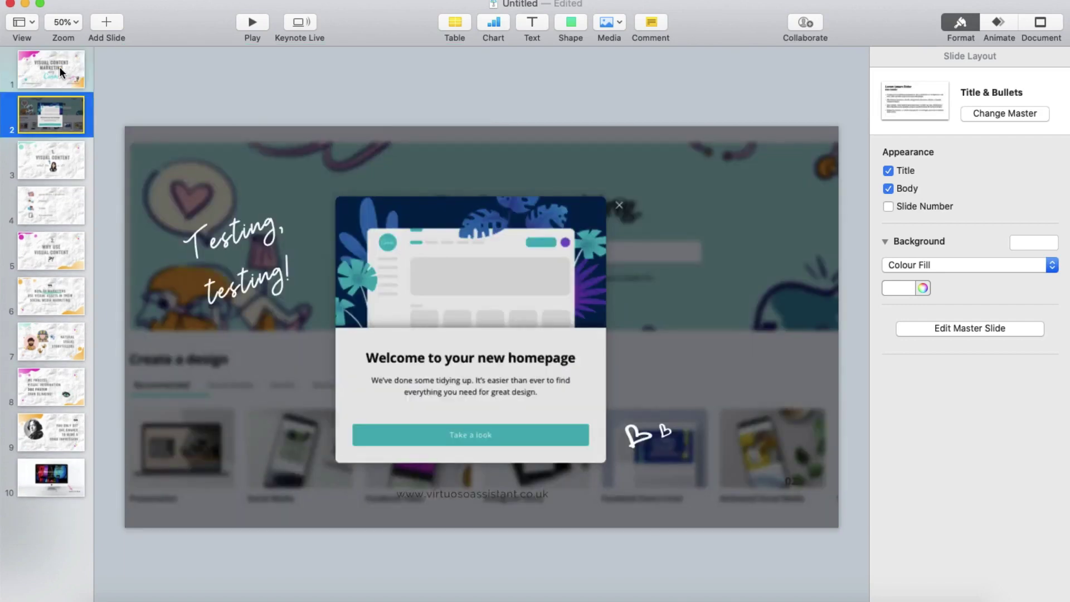
pyautogui.press('Down')
pyautogui.press('Down')
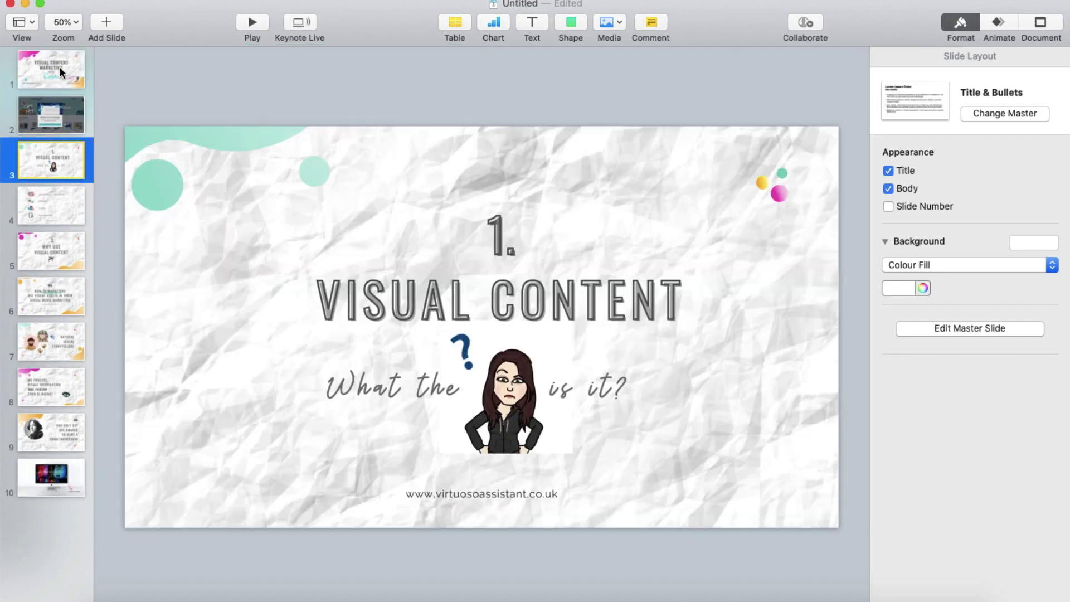
pyautogui.press('Down')
pyautogui.press('Down')
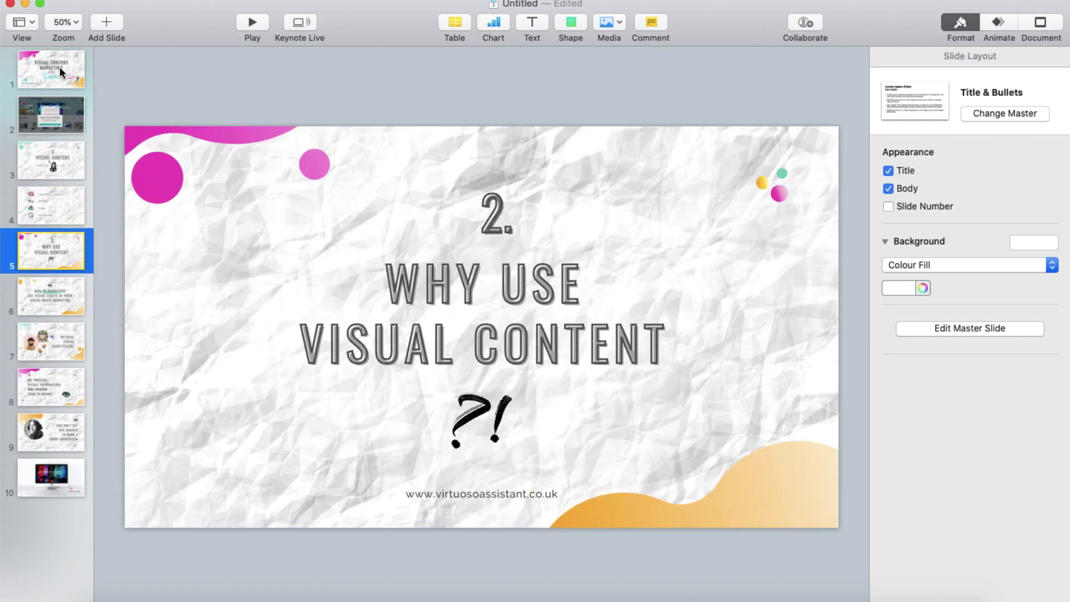
pyautogui.press('Down')
pyautogui.press('Down')
pyautogui.press('Down')
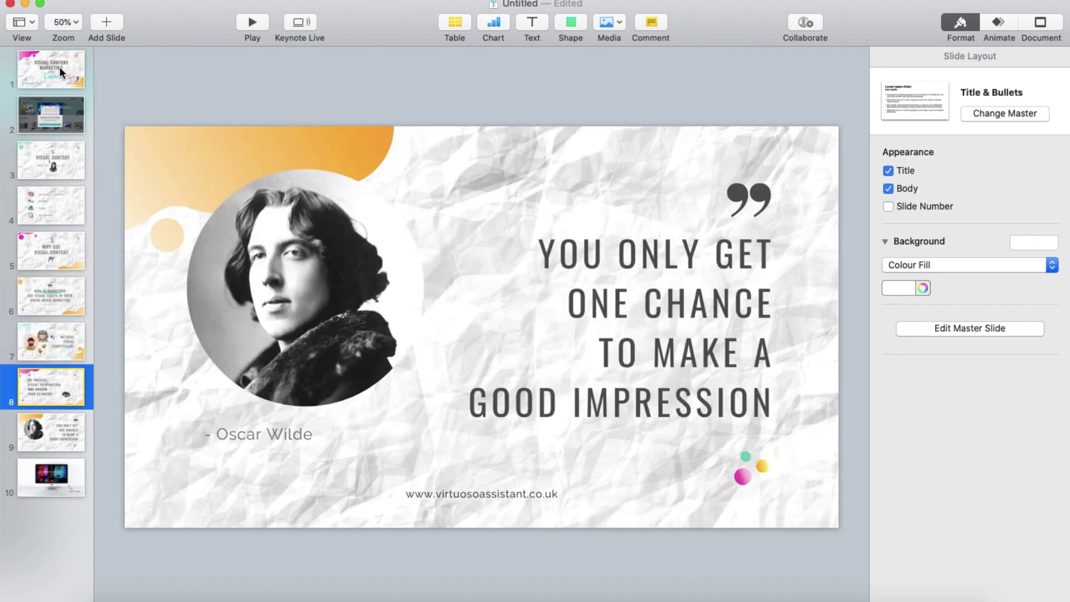
pyautogui.press('Down')
# Step: Select the first page, the Visual Content Marketing title page
pyautogui.click(60, 70)
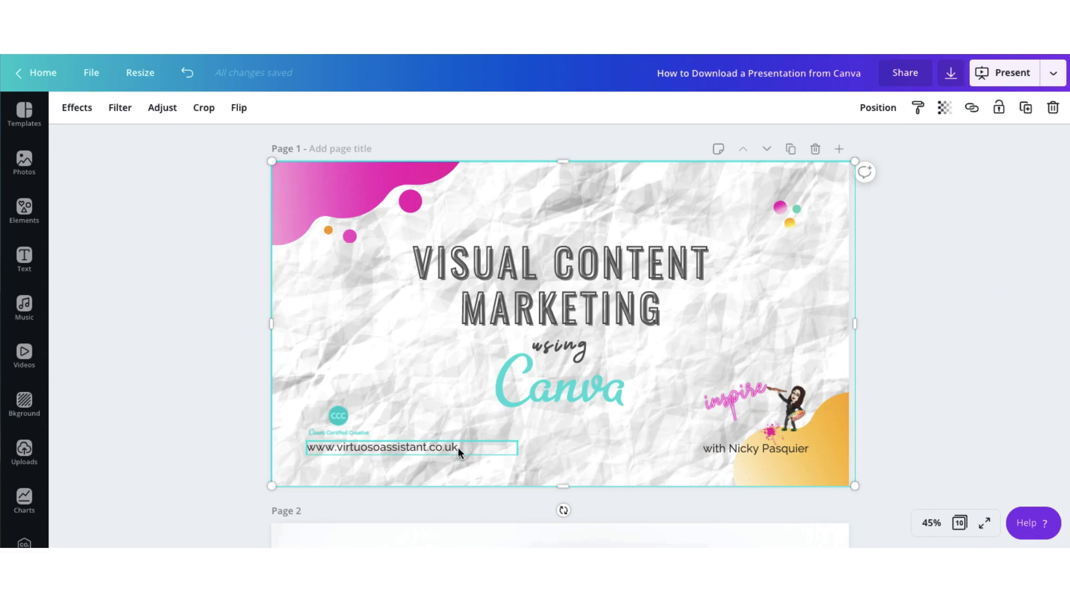
pyautogui.click(457, 446)
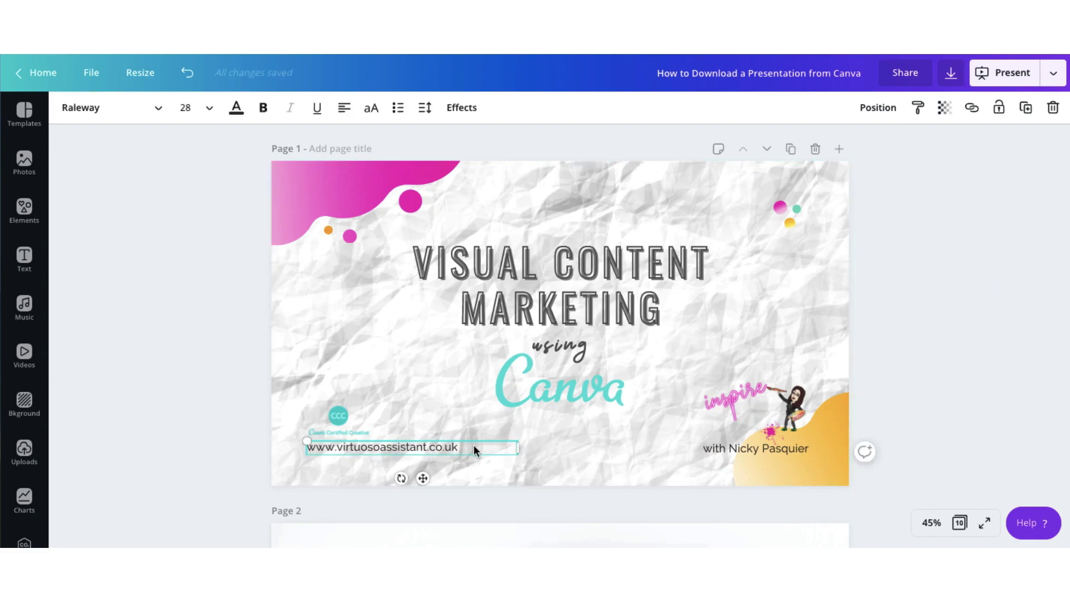
pyautogui.moveTo(473, 445); pyautogui.dragTo(308, 447)
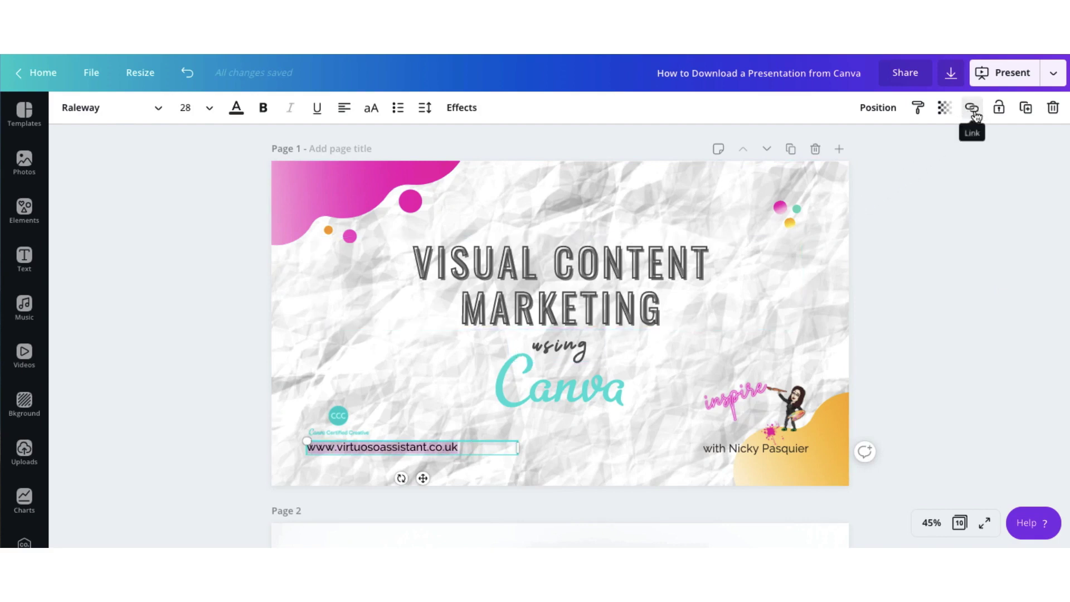
pyautogui.click(973, 111)
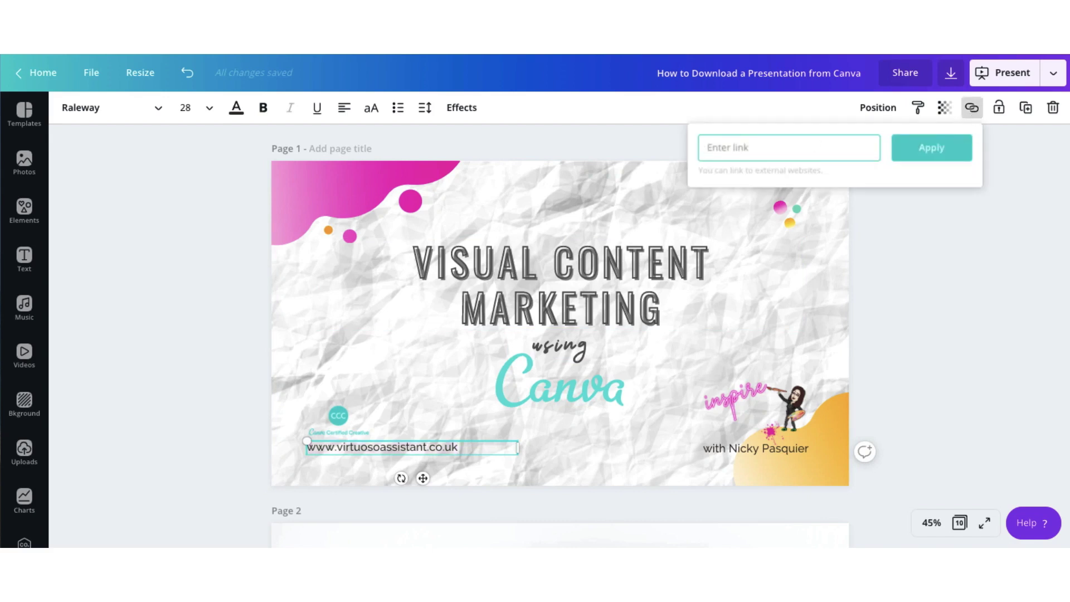
pyautogui.write('www.virtuosoassista')
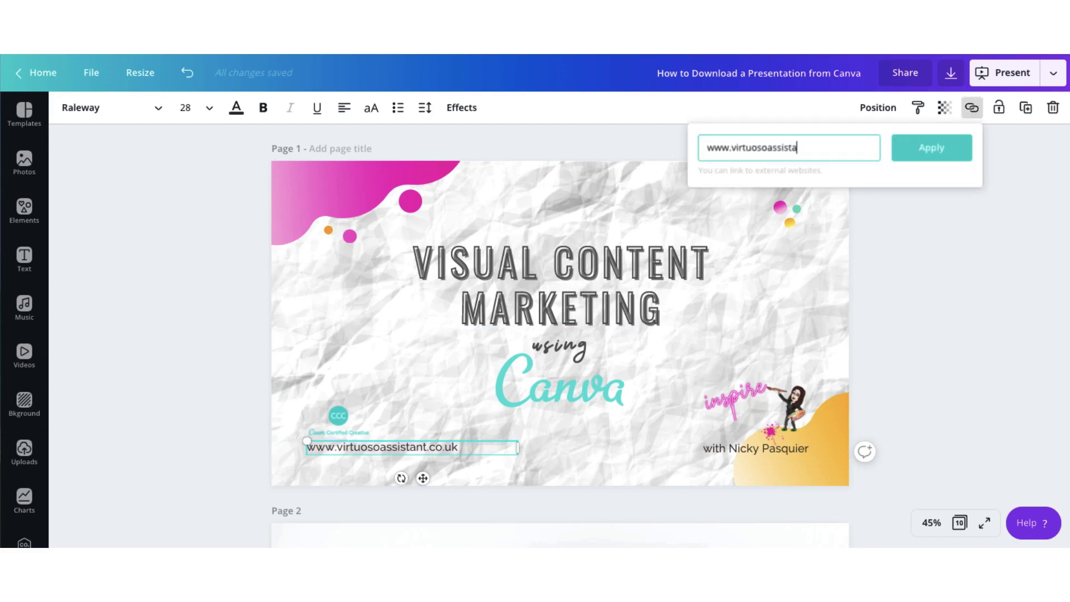
pyautogui.write('nt.co.uk')
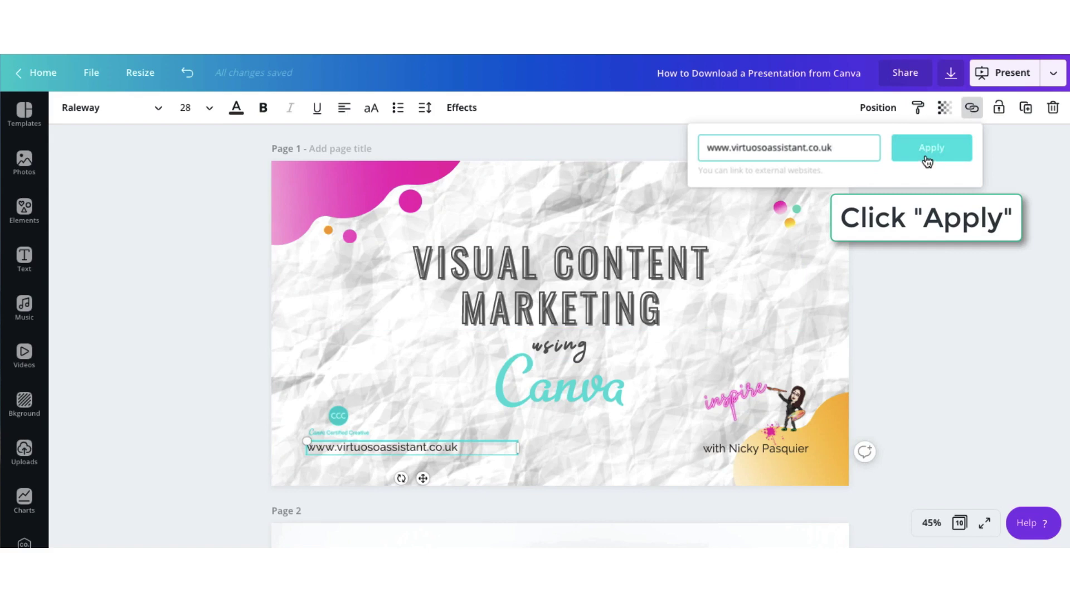
pyautogui.click(925, 153)
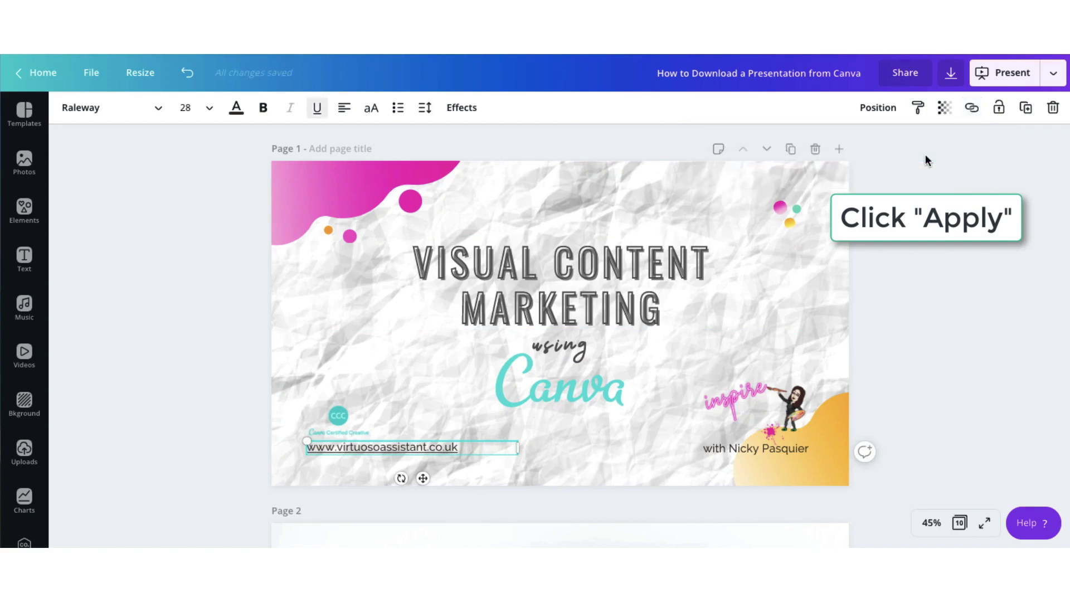
pyautogui.click(464, 462)
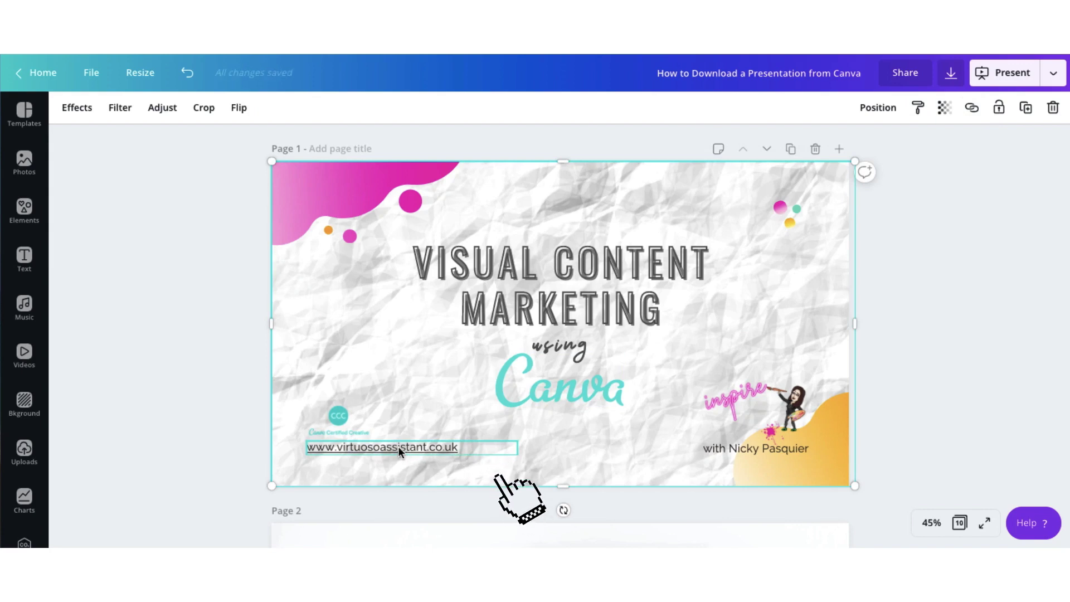
# Step: Add a size-25 CLICK TO READ body text at the pink arrow's tip on page 2
pyautogui.scroll(-6, 773, 341)
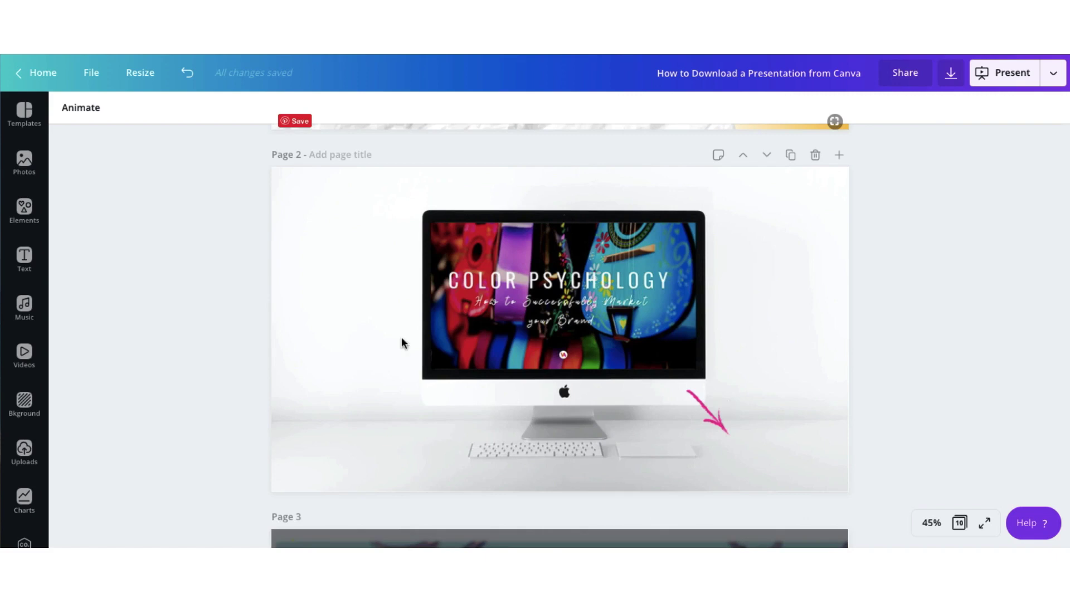
pyautogui.click(32, 270)
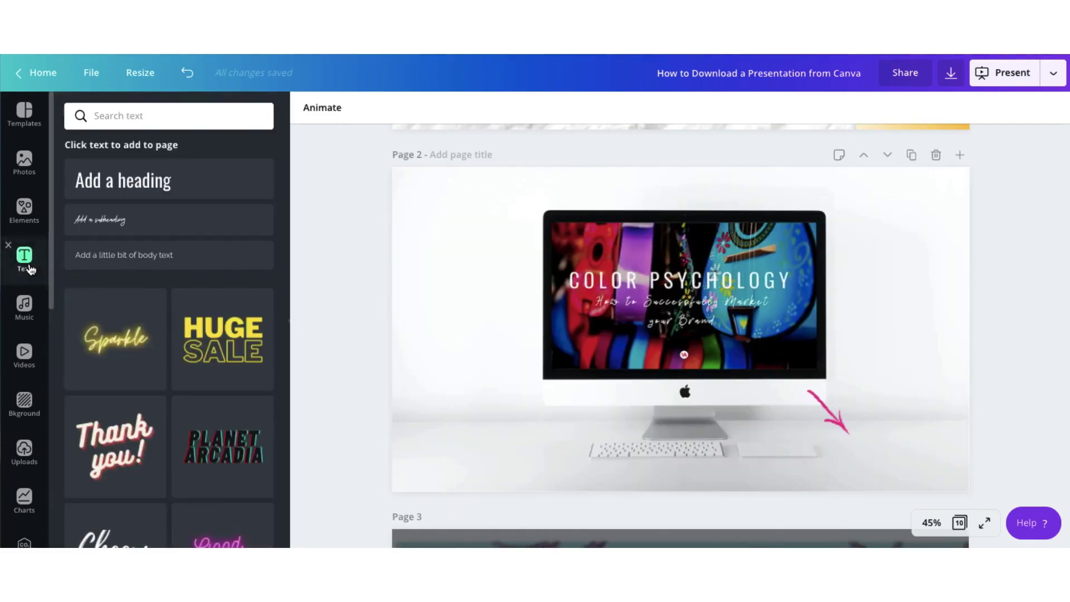
pyautogui.click(129, 258)
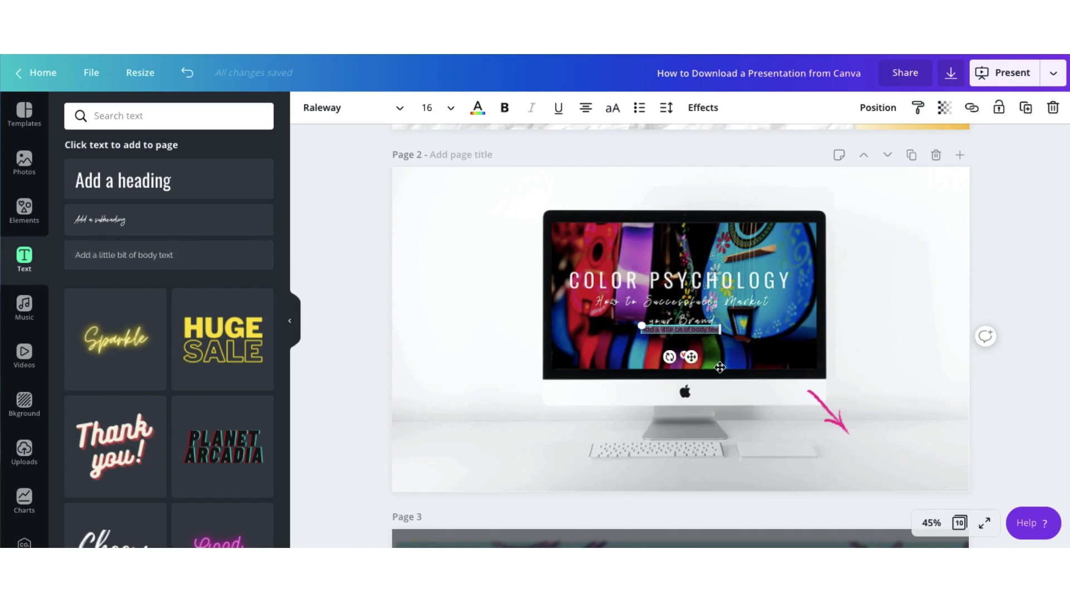
pyautogui.moveTo(822, 406); pyautogui.dragTo(895, 467)
pyautogui.click(289, 320)
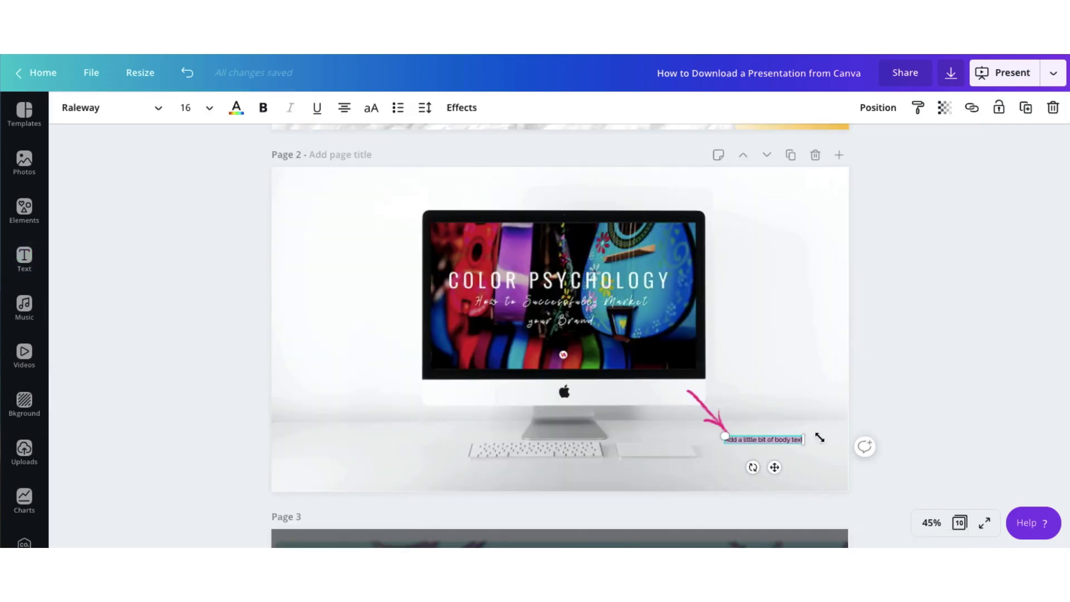
pyautogui.moveTo(839, 436); pyautogui.dragTo(841, 439)
pyautogui.moveTo(800, 473); pyautogui.dragTo(780, 473)
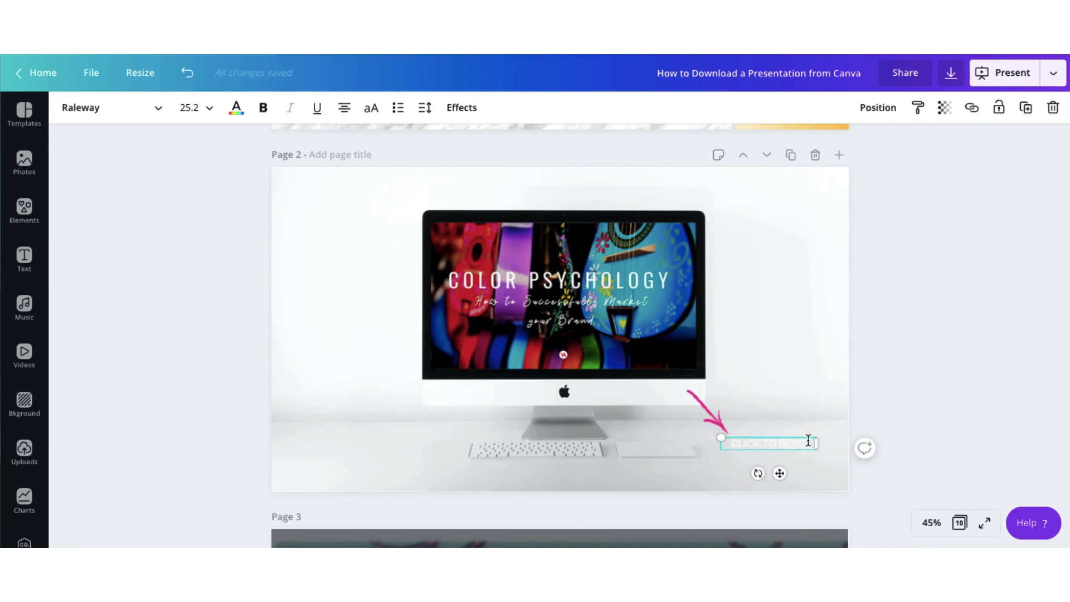
pyautogui.click(236, 107)
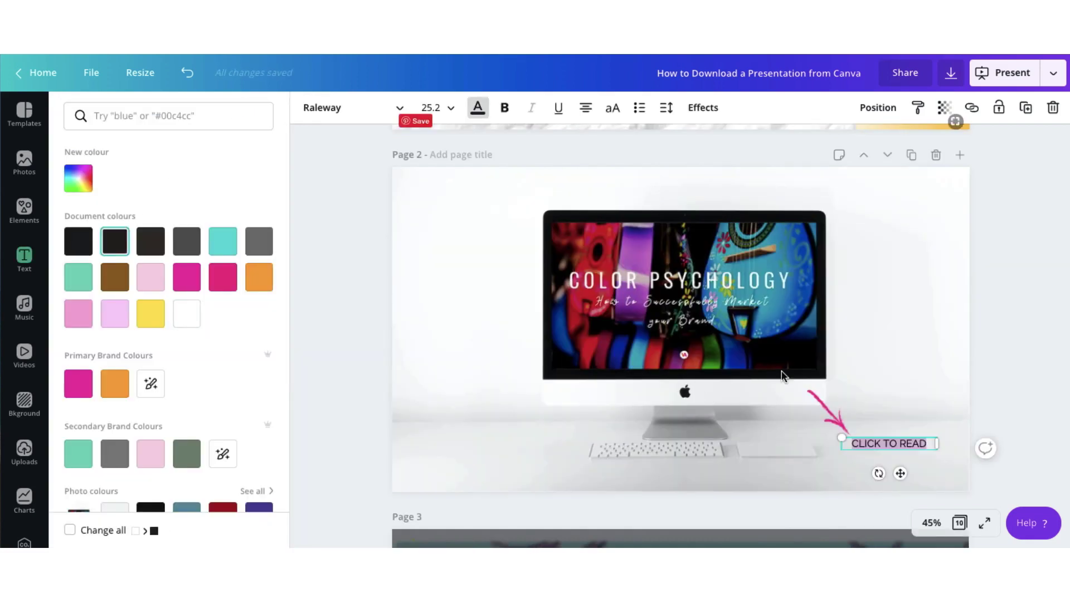
pyautogui.press('Escape')
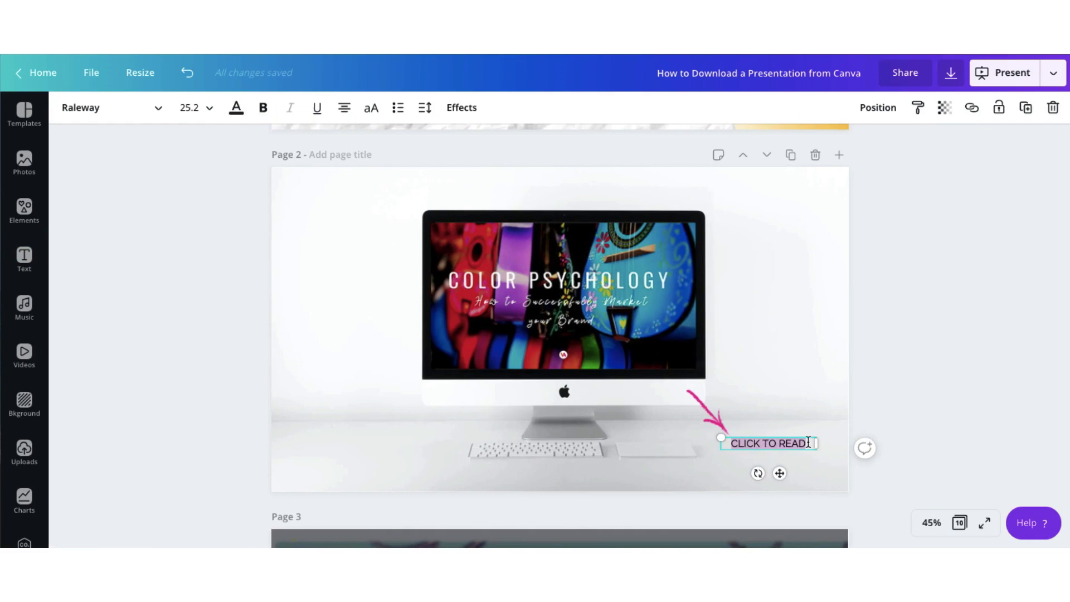
pyautogui.moveTo(808, 441); pyautogui.dragTo(731, 441)
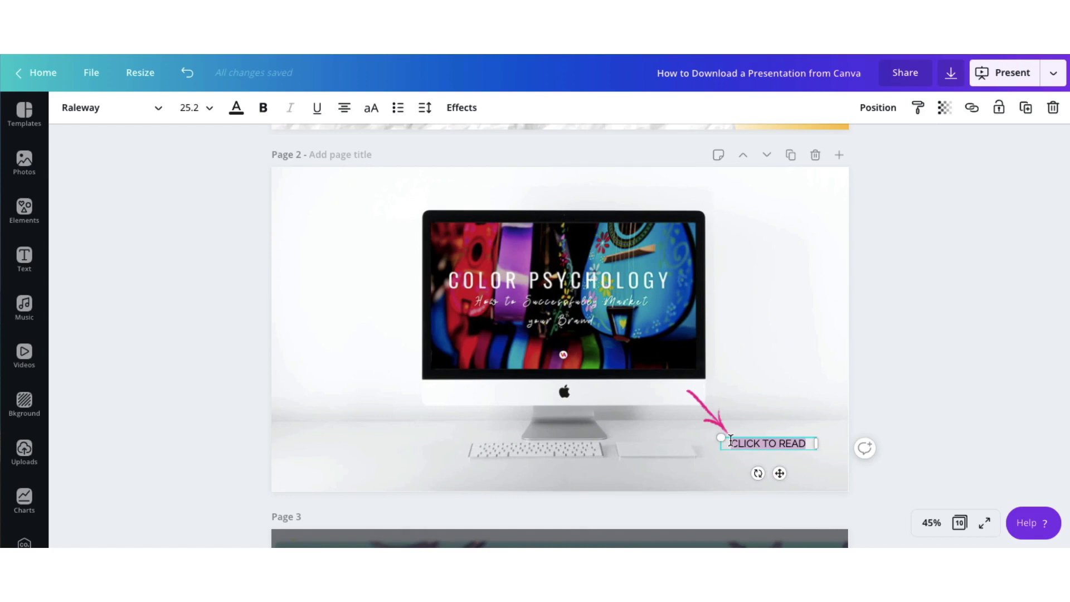
# Step: Attach the pasted Color Psychology blog post URL as the CLICK TO READ link
pyautogui.click(971, 108)
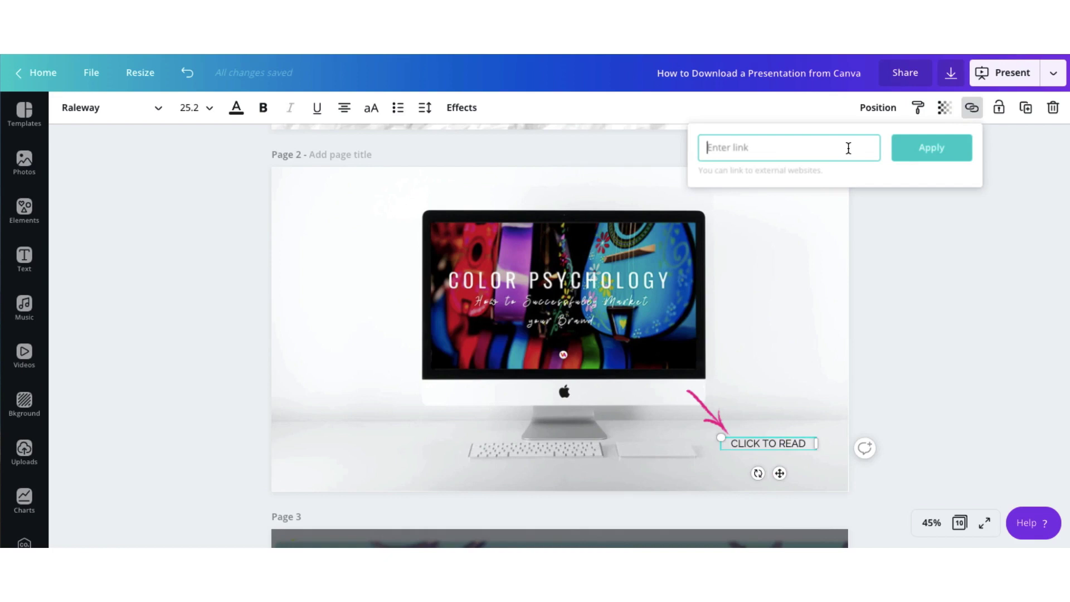
pyautogui.hotkey('ctrl', 'v')
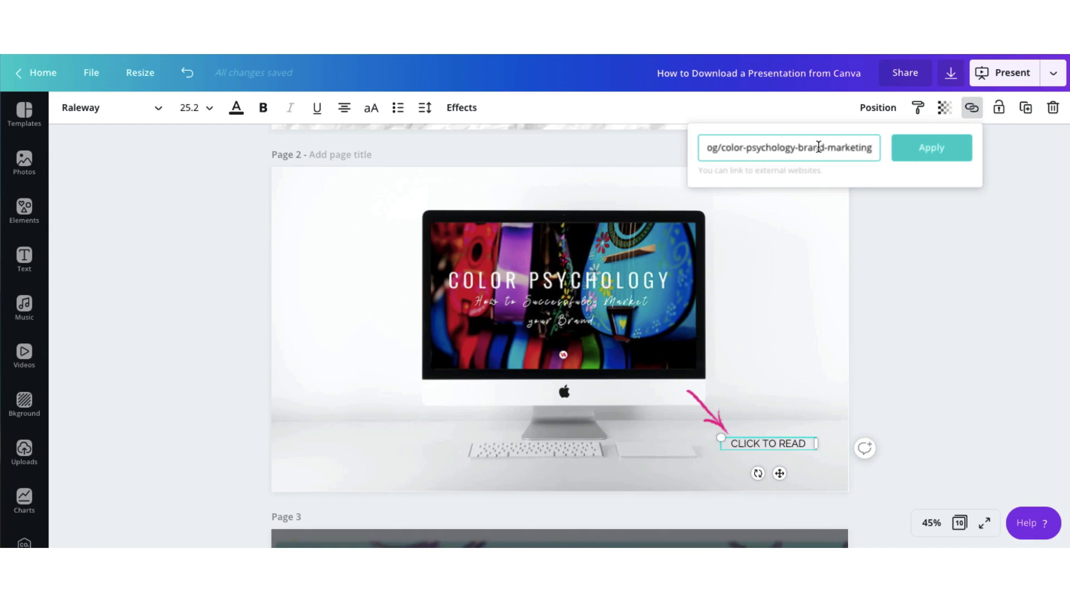
pyautogui.click(942, 147)
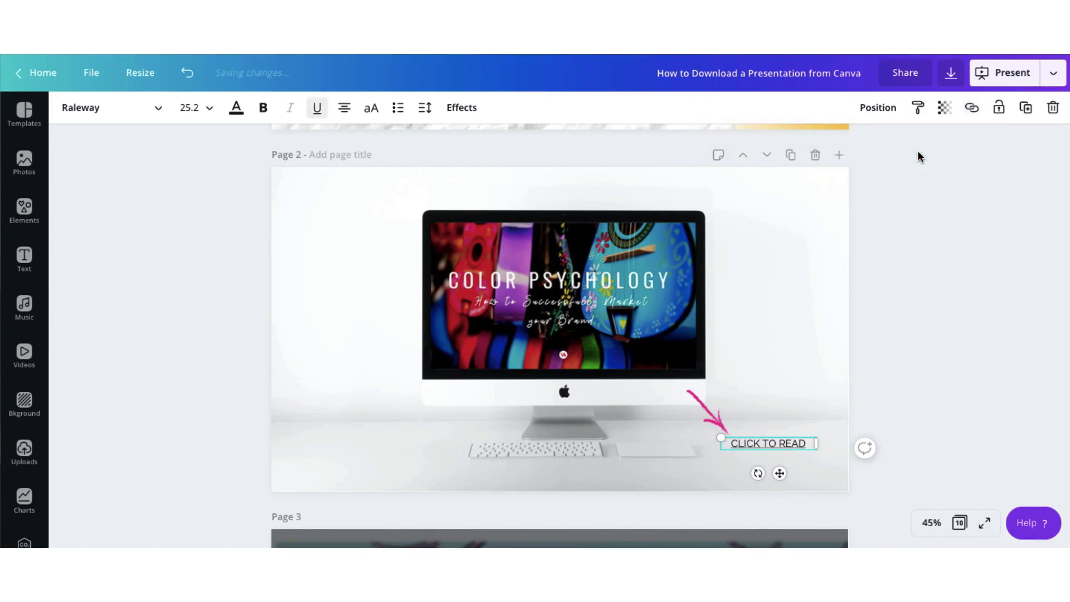
pyautogui.click(821, 320)
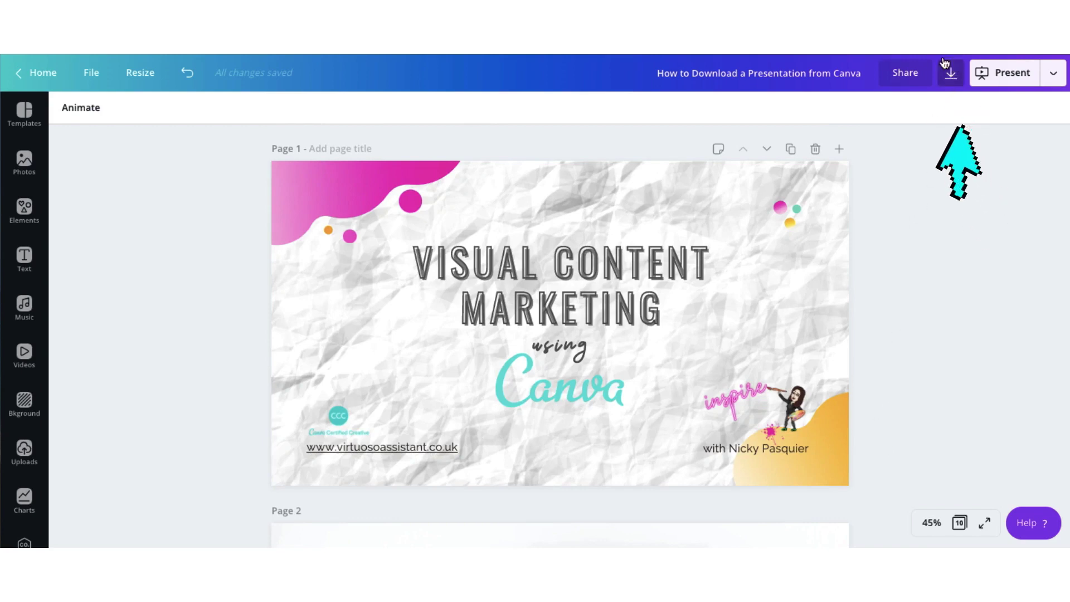
# Step: Choose PDF Standard as the download file type
pyautogui.click(953, 73)
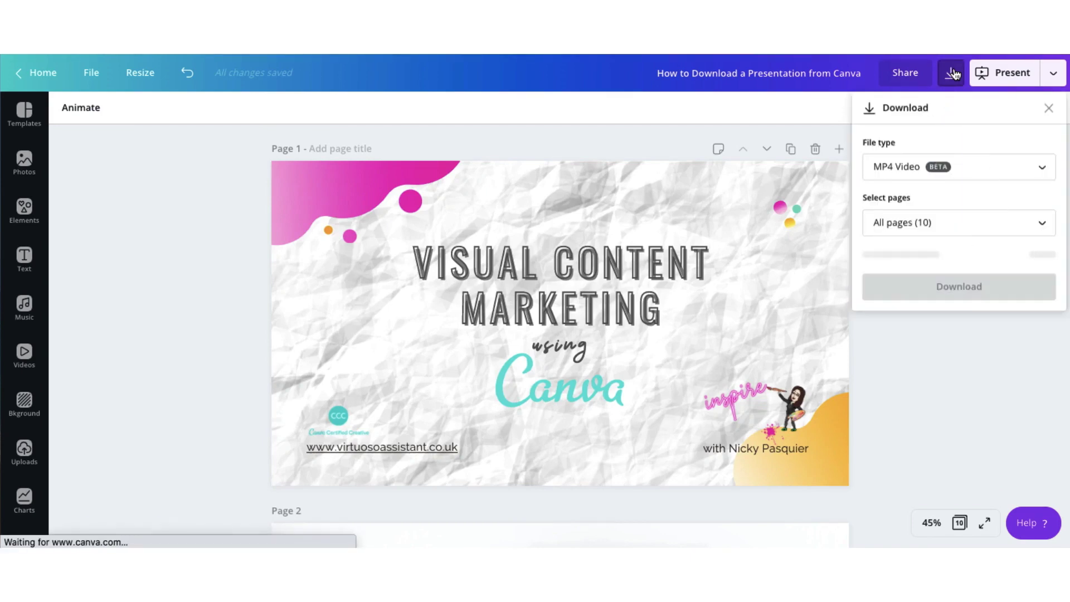
pyautogui.click(886, 169)
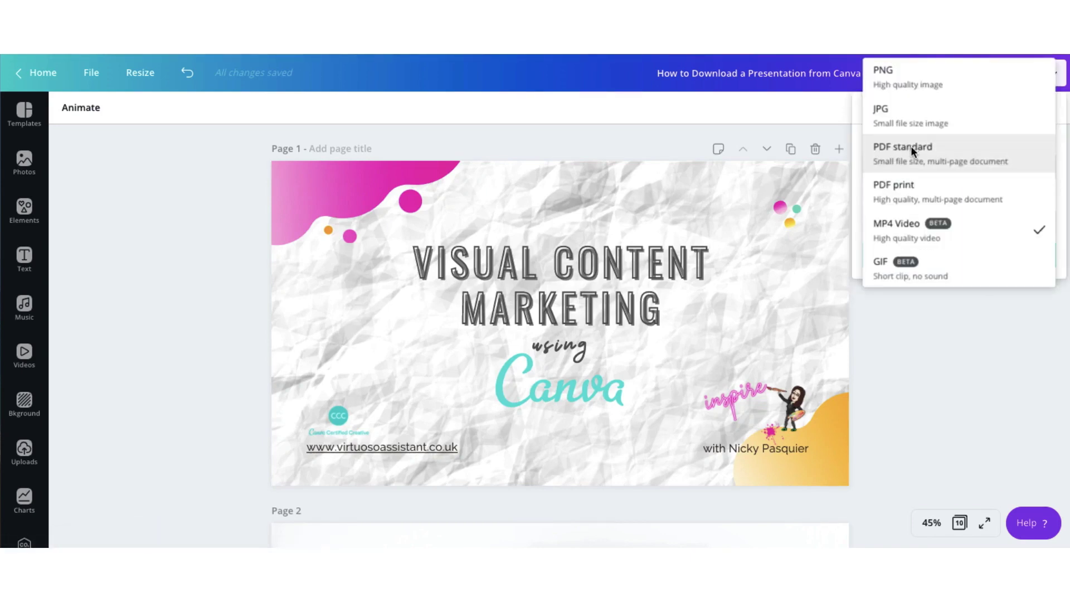
pyautogui.click(910, 146)
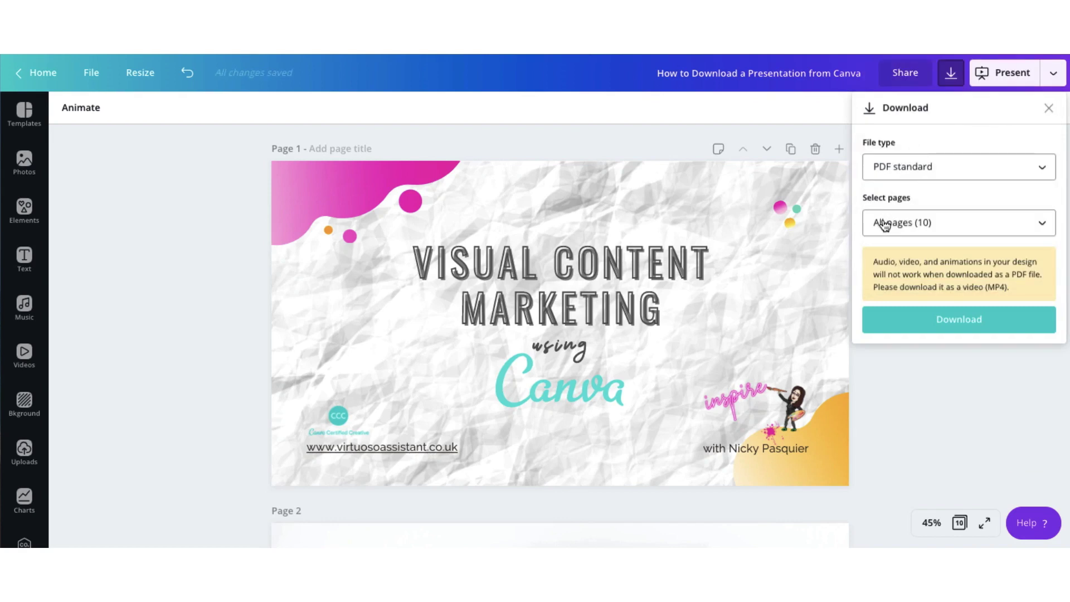
# Step: Include all 10 pages, download the PDF, and open the downloaded file
pyautogui.click(882, 221)
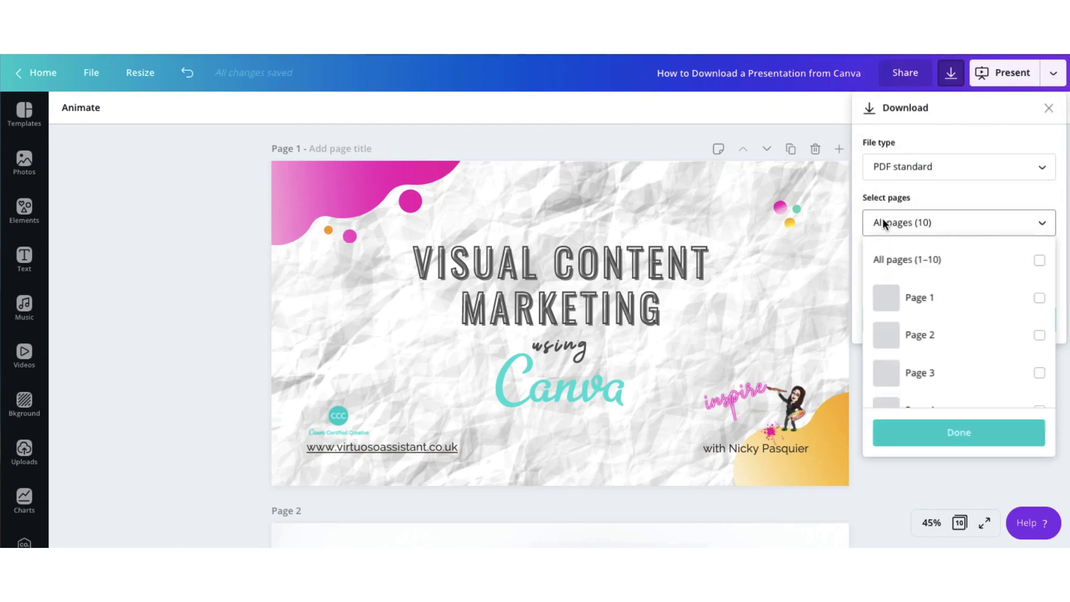
pyautogui.click(1035, 303)
pyautogui.click(1038, 336)
pyautogui.click(1039, 372)
pyautogui.click(1038, 372)
pyautogui.click(1038, 335)
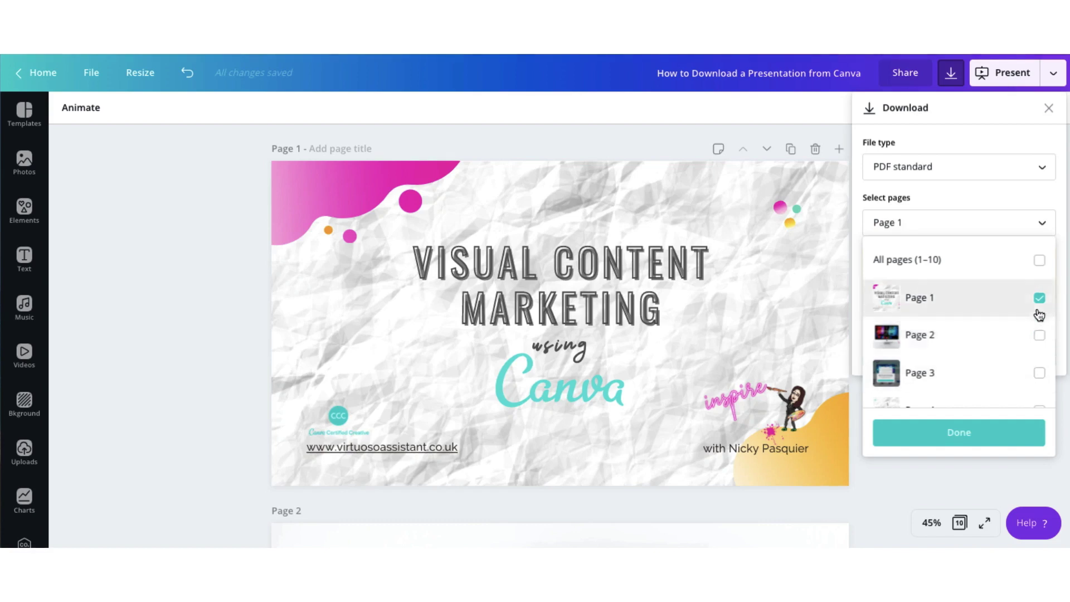
pyautogui.click(1038, 298)
pyautogui.click(1039, 267)
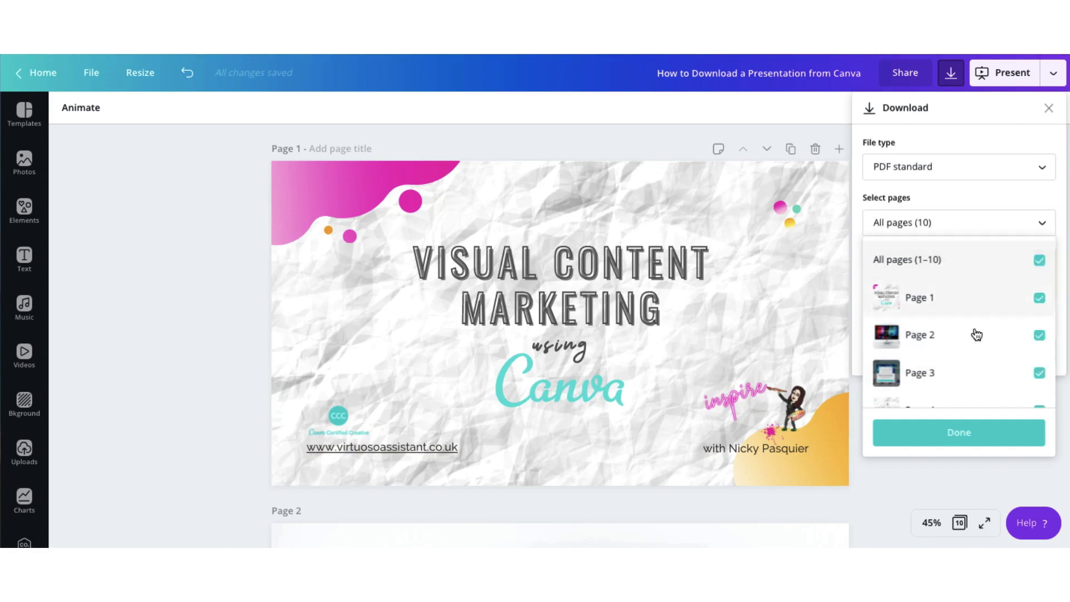
pyautogui.click(957, 431)
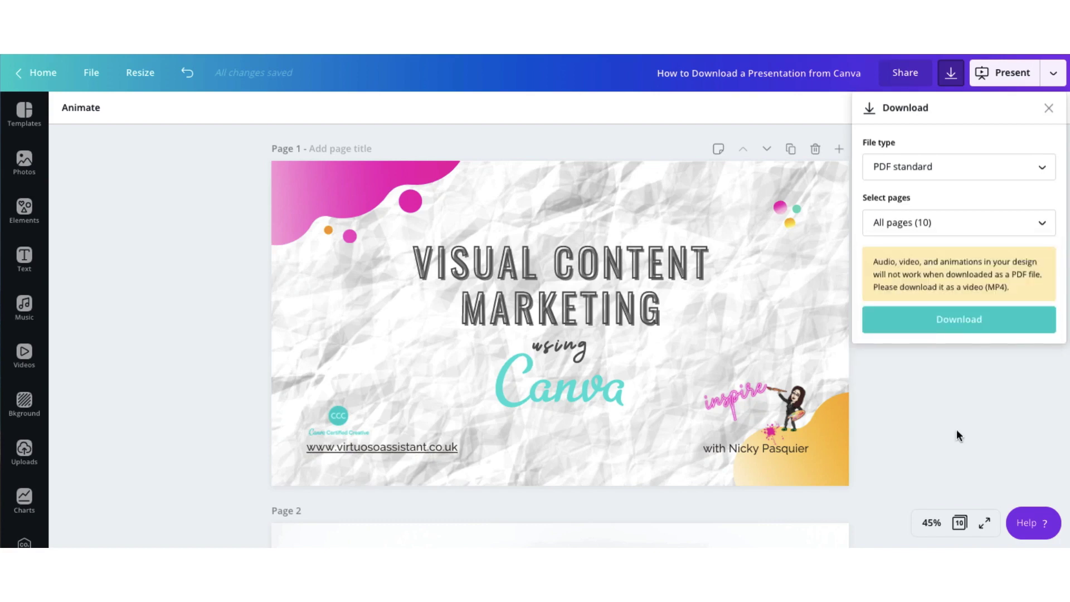
pyautogui.click(959, 323)
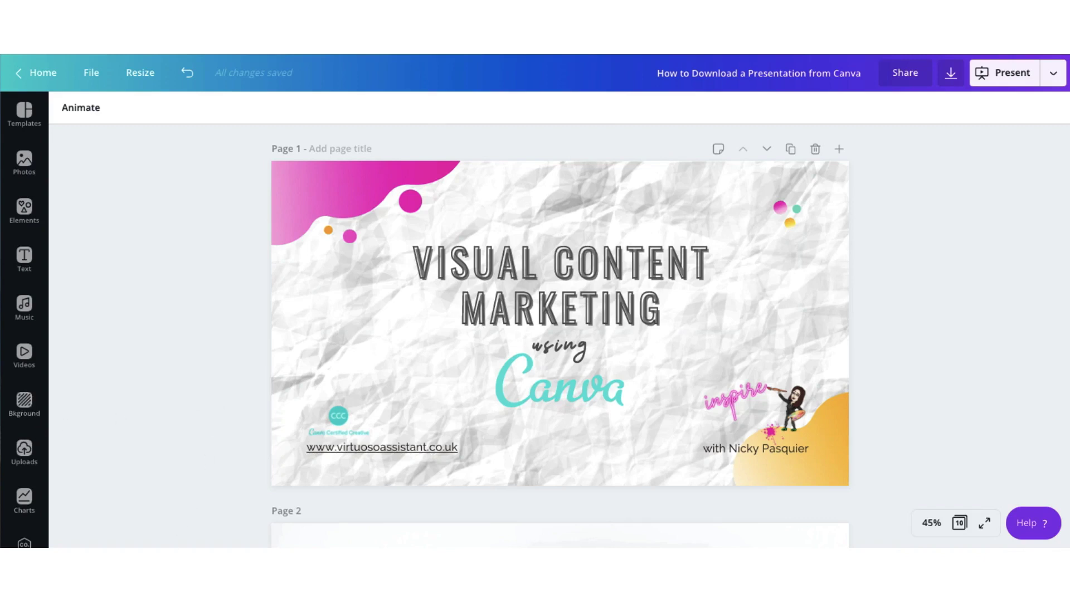
pyautogui.click(175, 493)
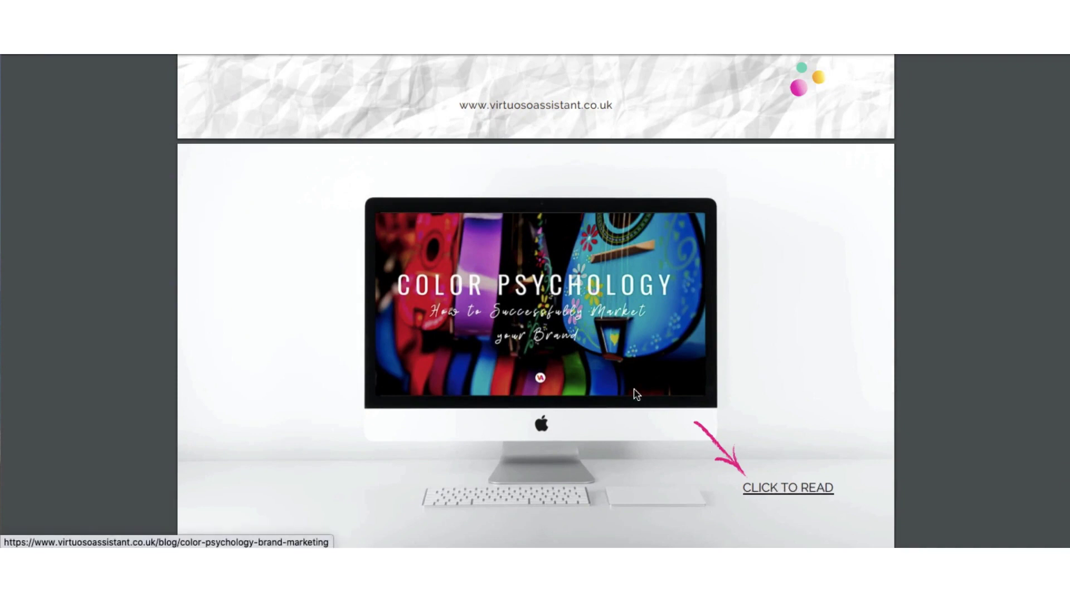
# Step: Follow the CLICK TO READ link on page 2 to the Color Psychology blog post
pyautogui.click(773, 497)
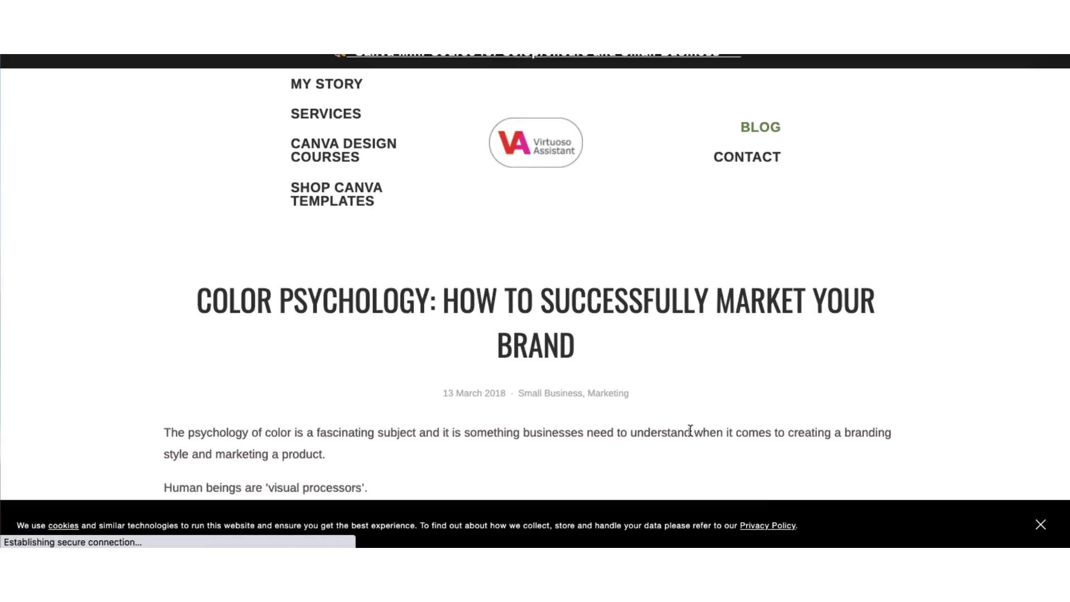
pyautogui.scroll(-5, 690, 435)
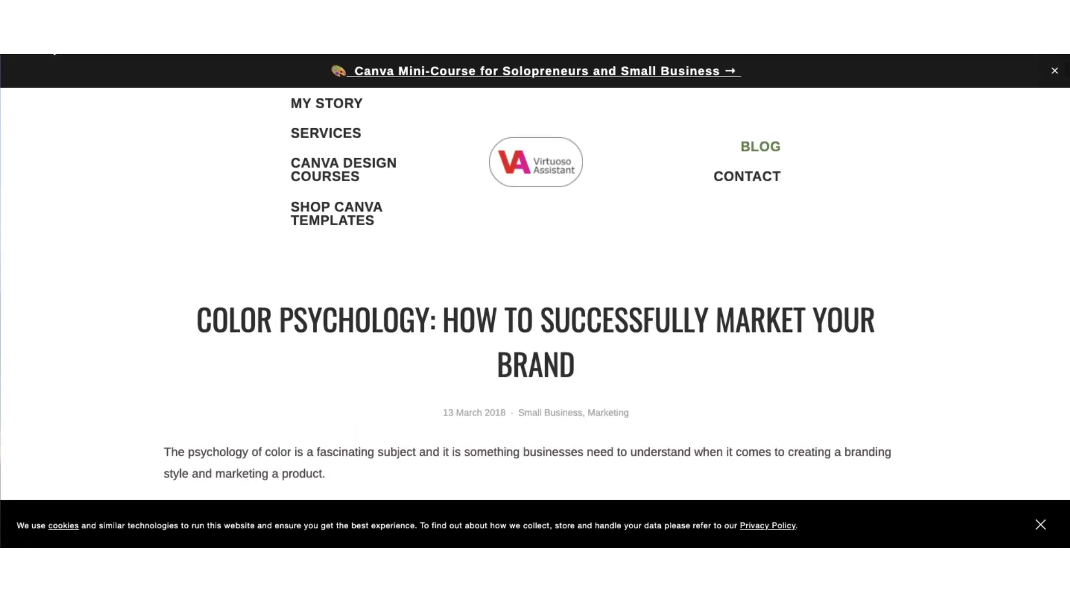